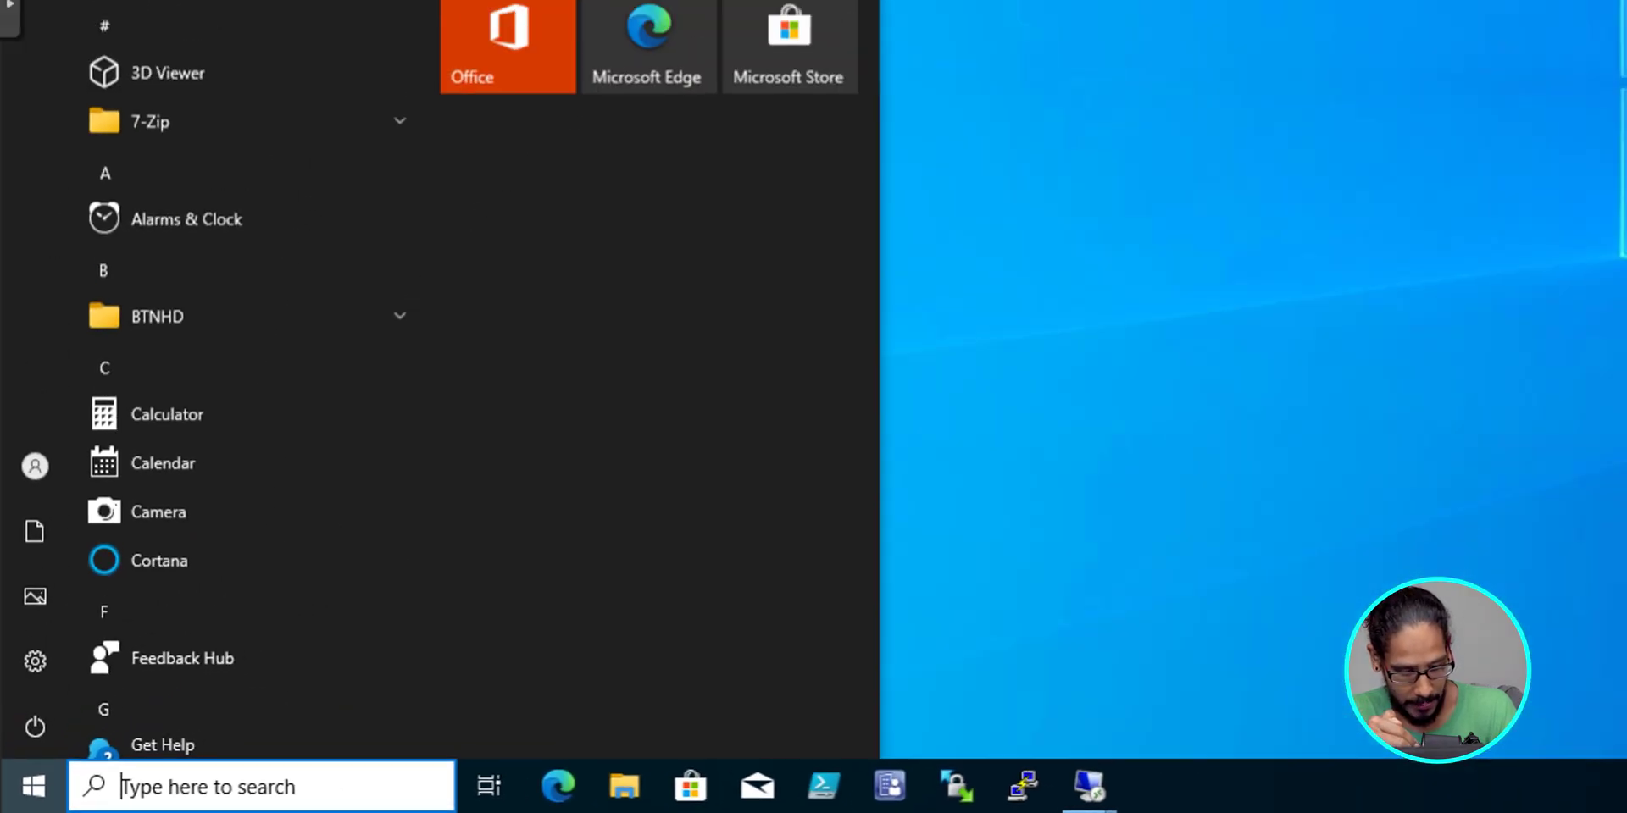
Open Group Policy Management from the Windows Administrative Tools folder
scroll(423, 360, down, 10)
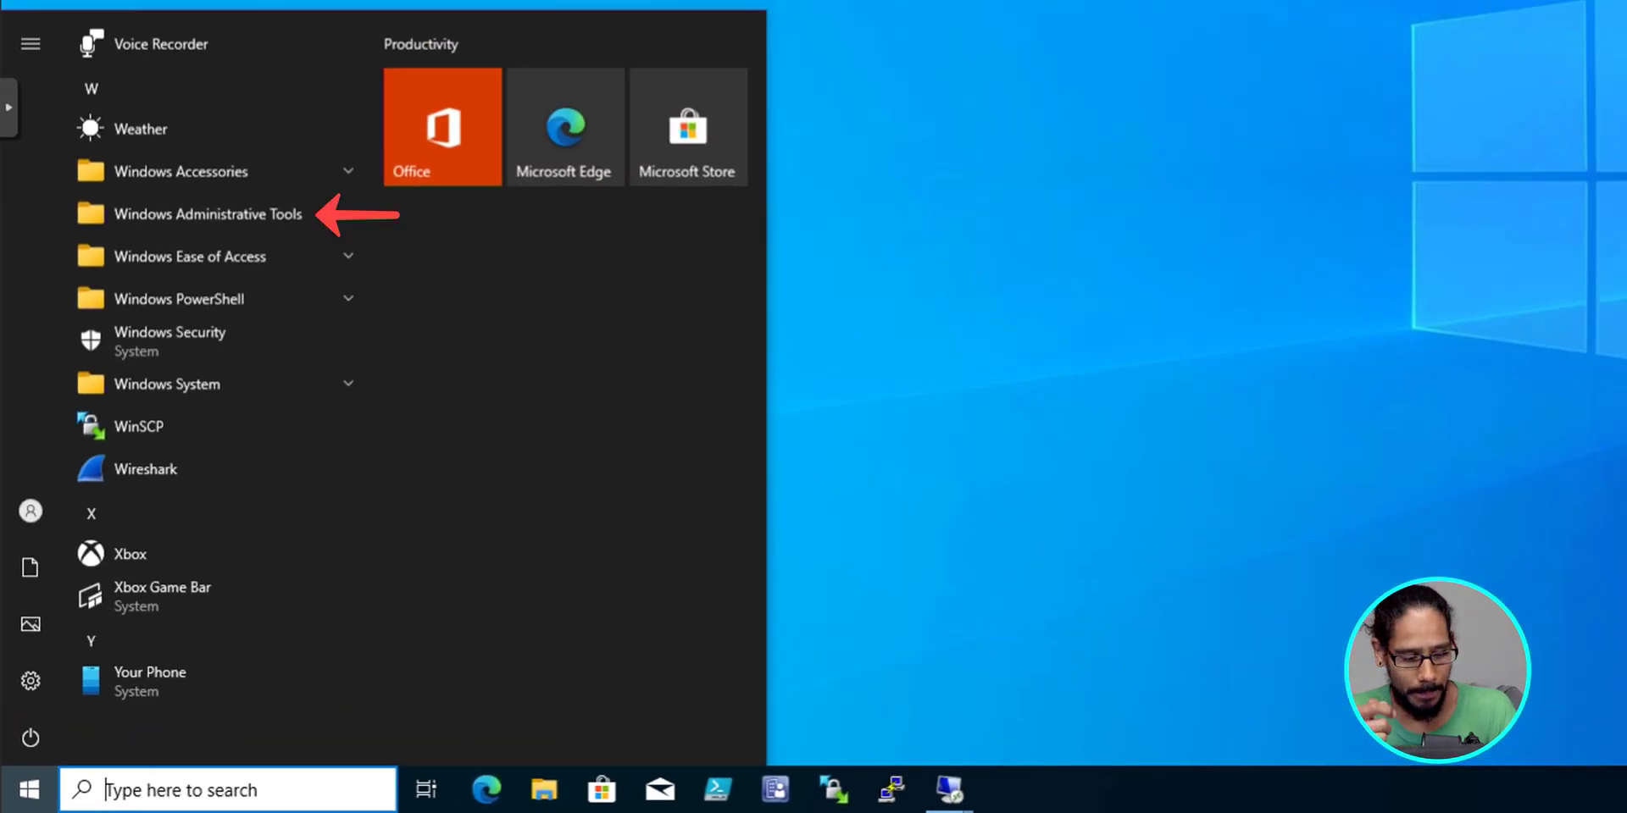
click(207, 214)
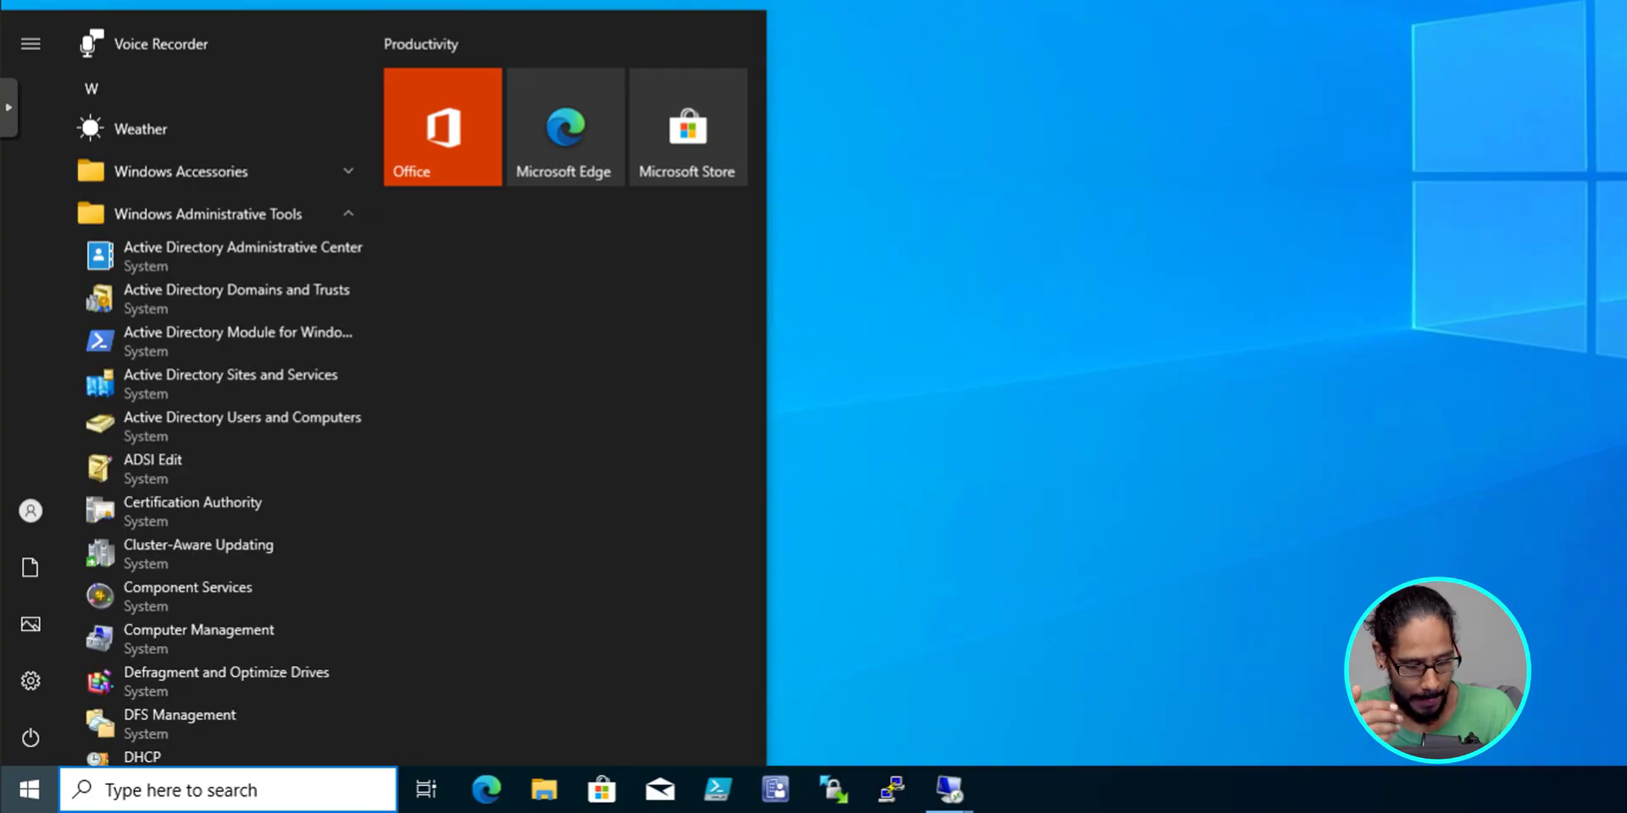
scroll(212, 381, down, 5)
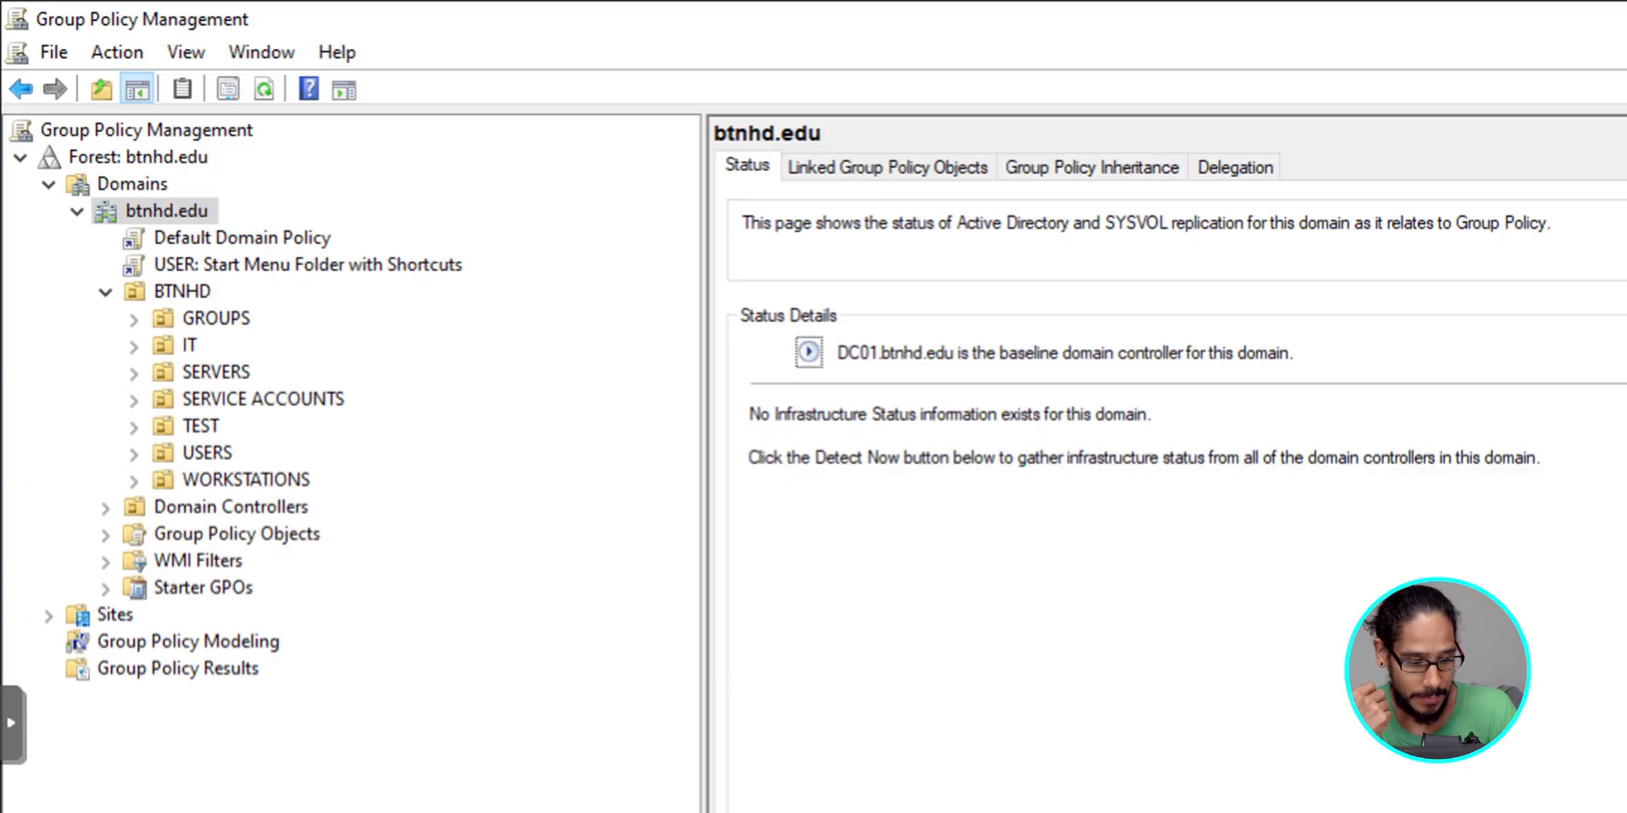
Create a group policy object named "COMPUTER: Configure Device Security" under Group Policy Objects in the btnhd.edu domain
double_click(236, 533)
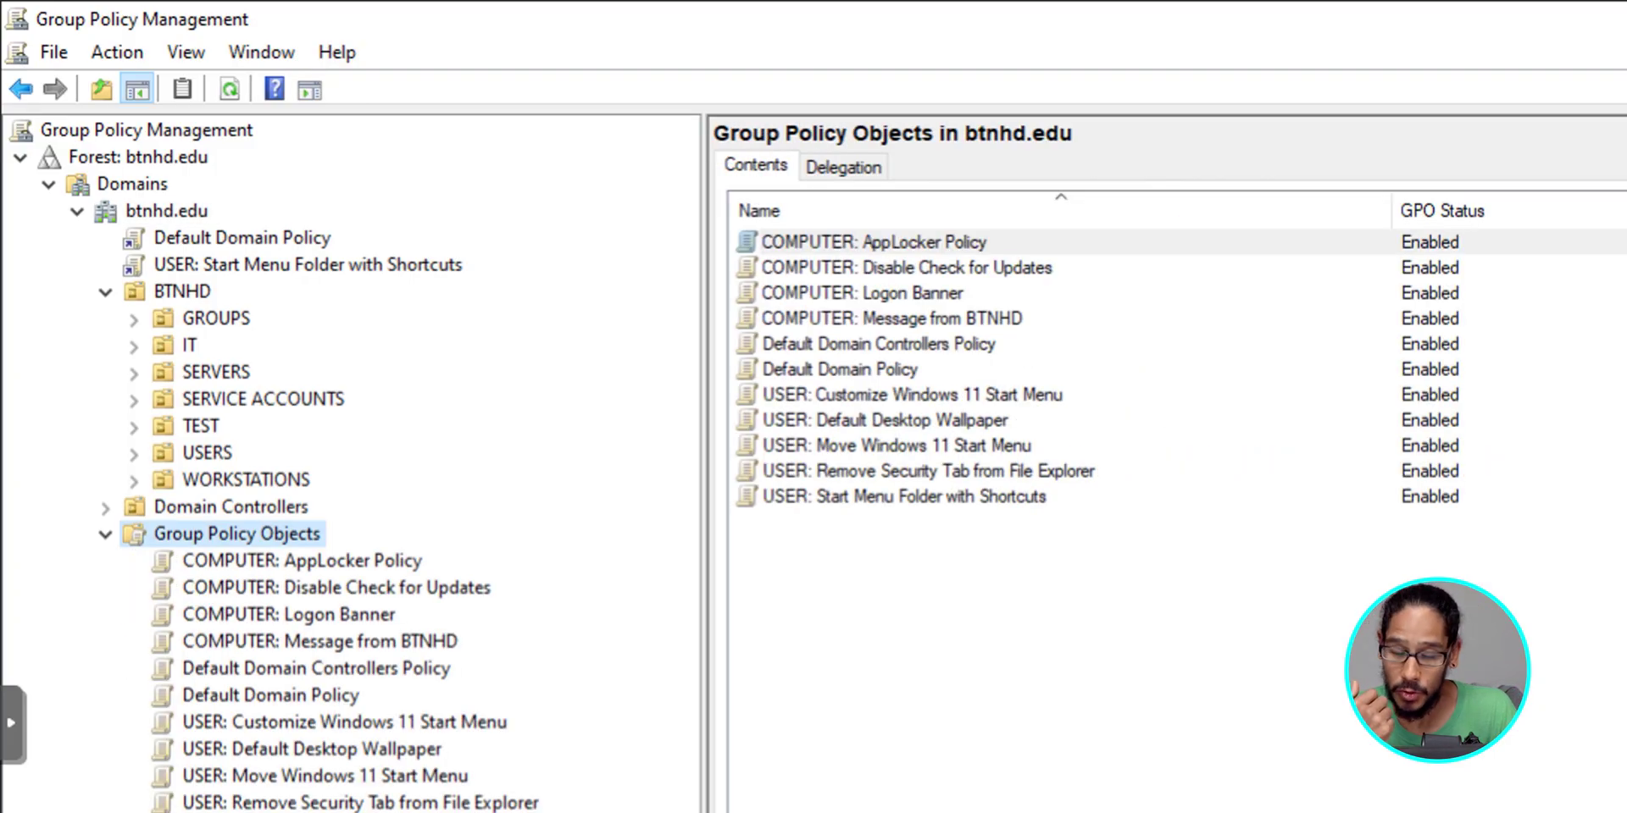
right_click(216, 532)
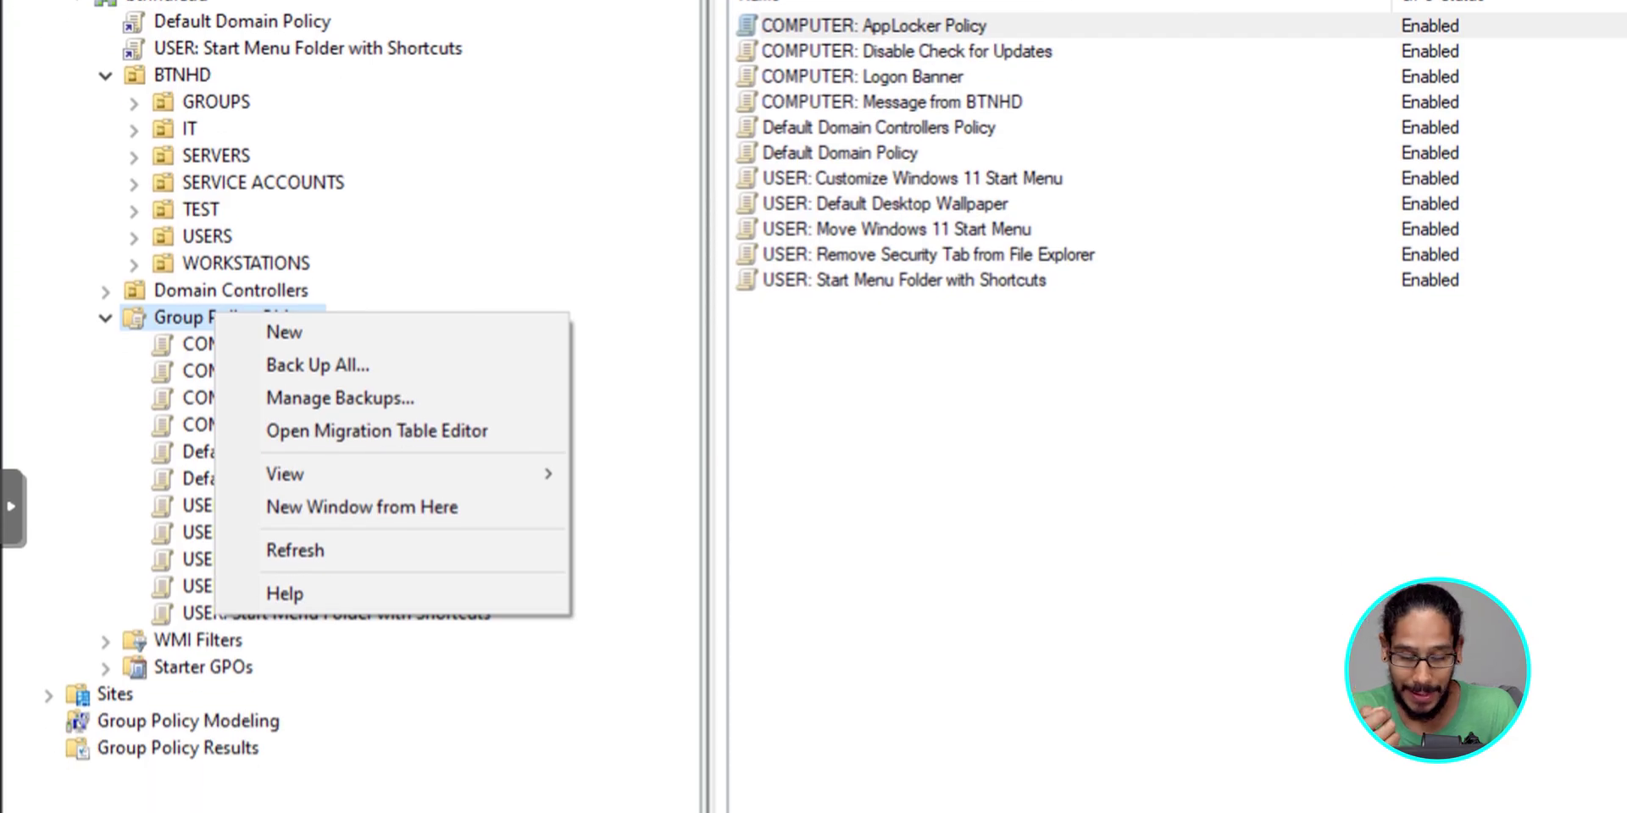
click(284, 332)
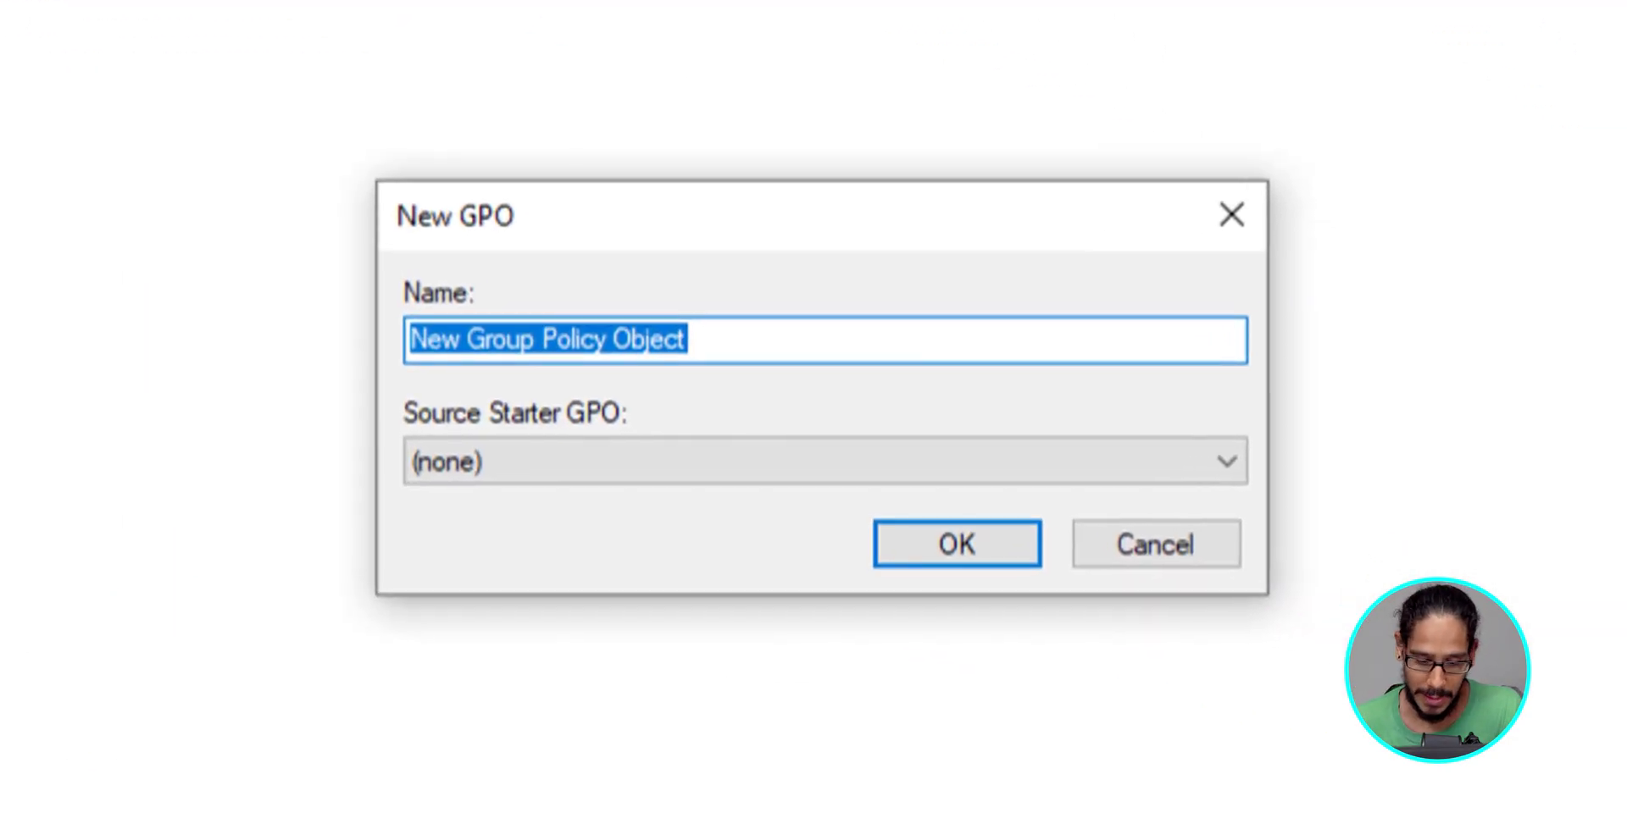
text(COMPUTER: Configure Device Security)
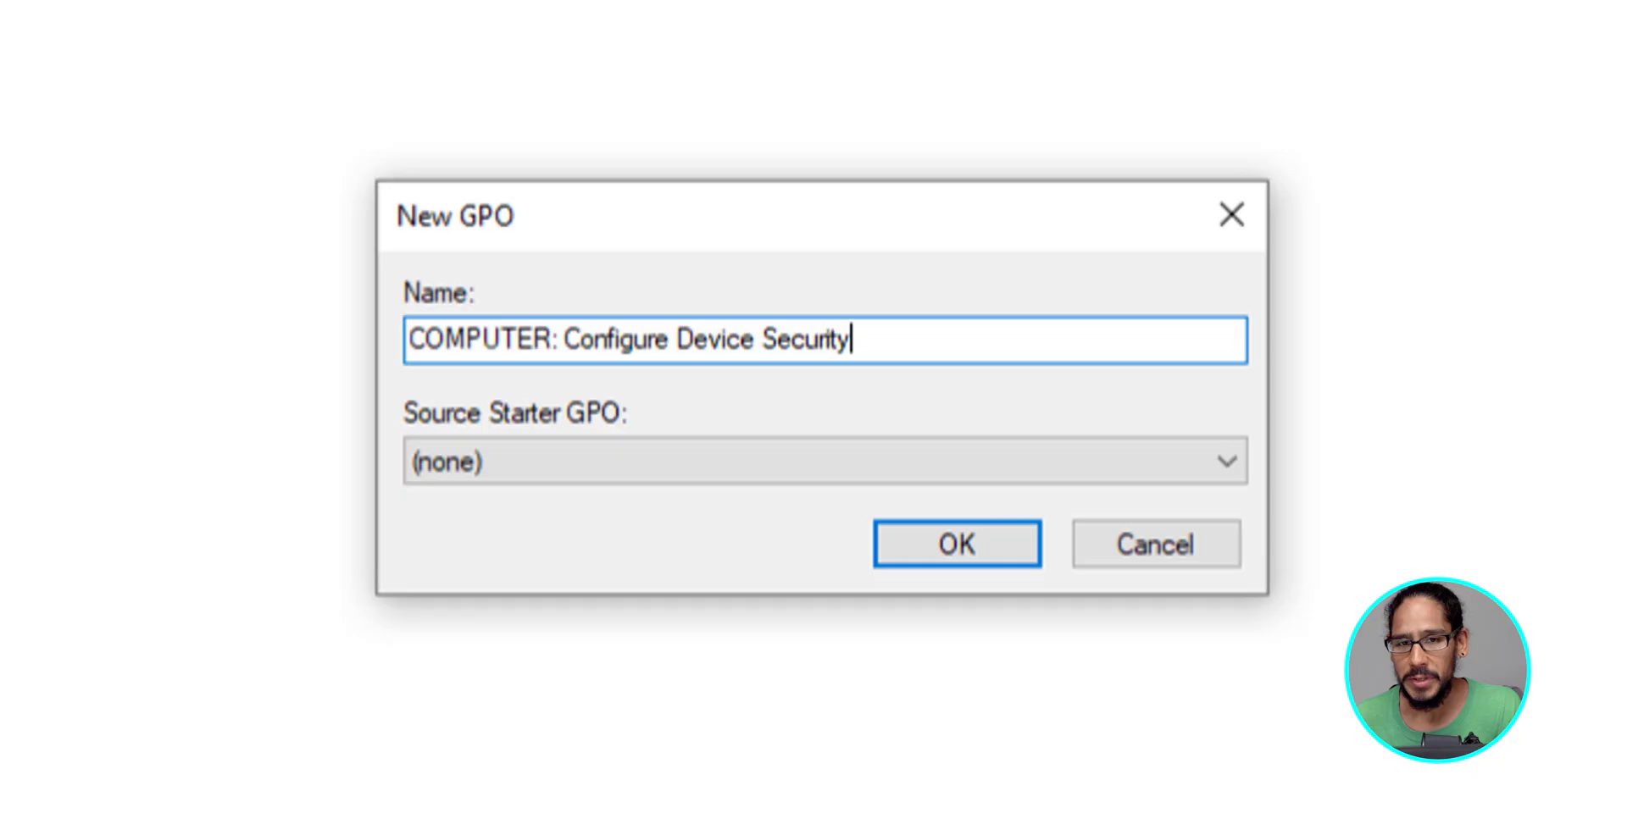
key(Return)
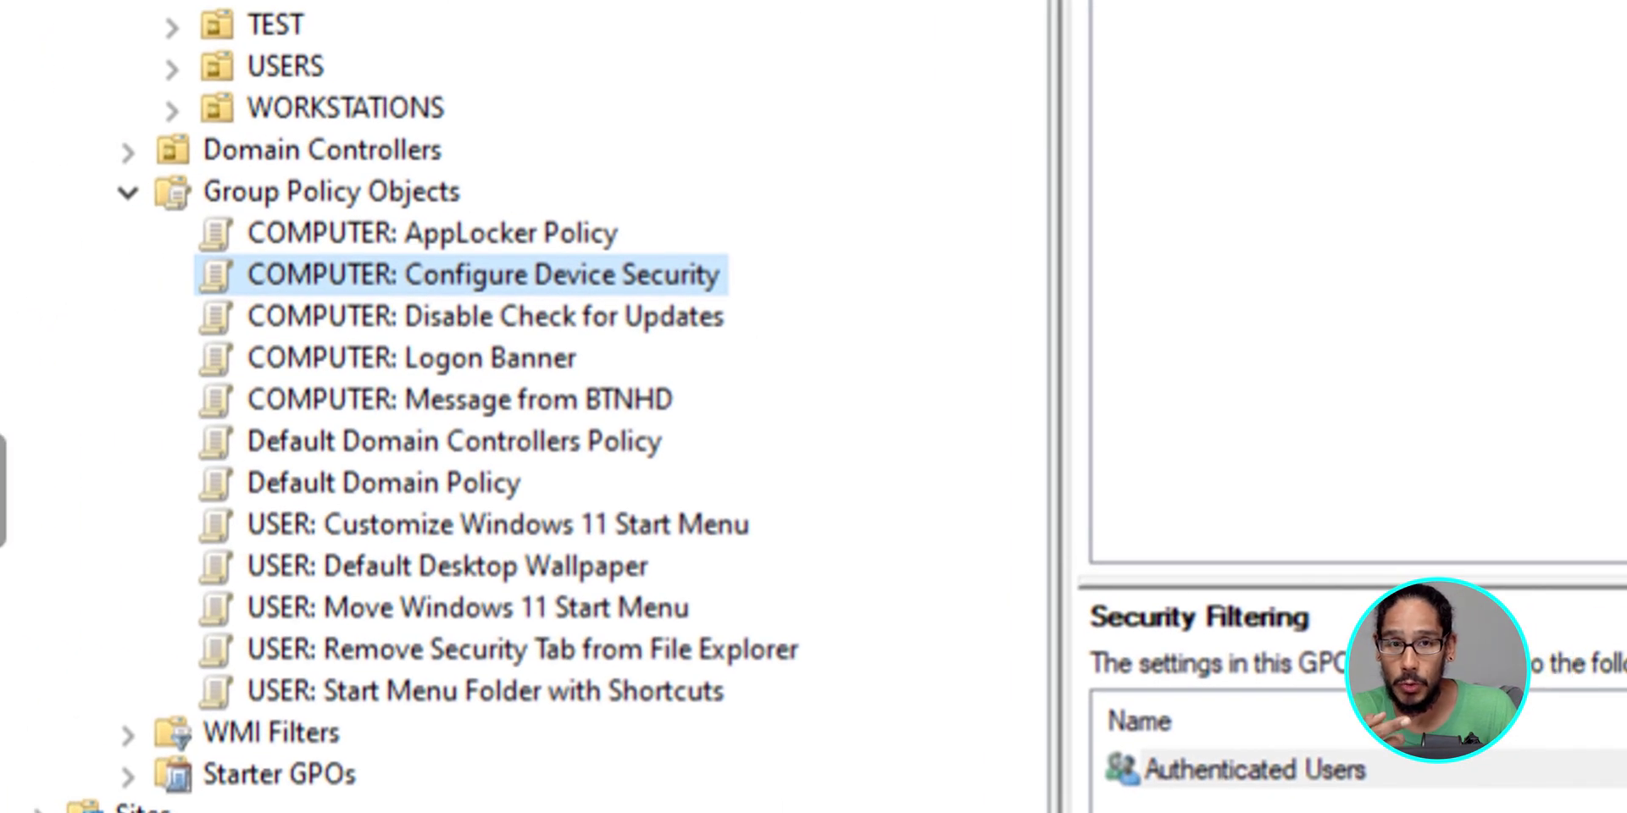
Open the COMPUTER: Configure Device Security policy for editing and display Device Guard under Computer Configuration's Policies, Administrative Templates, System
right_click(542, 279)
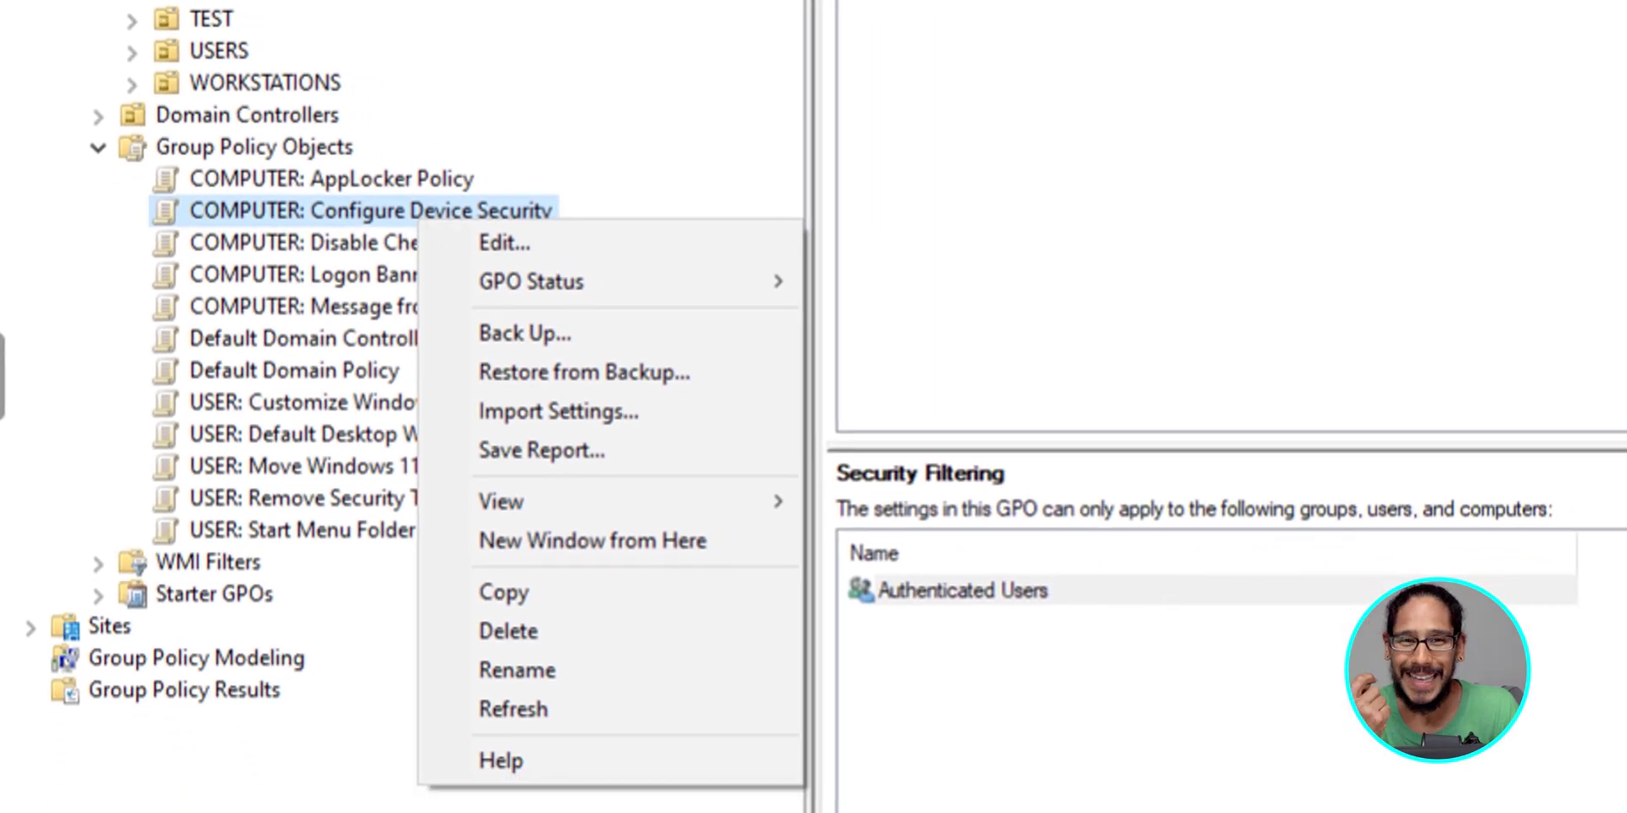
click(504, 243)
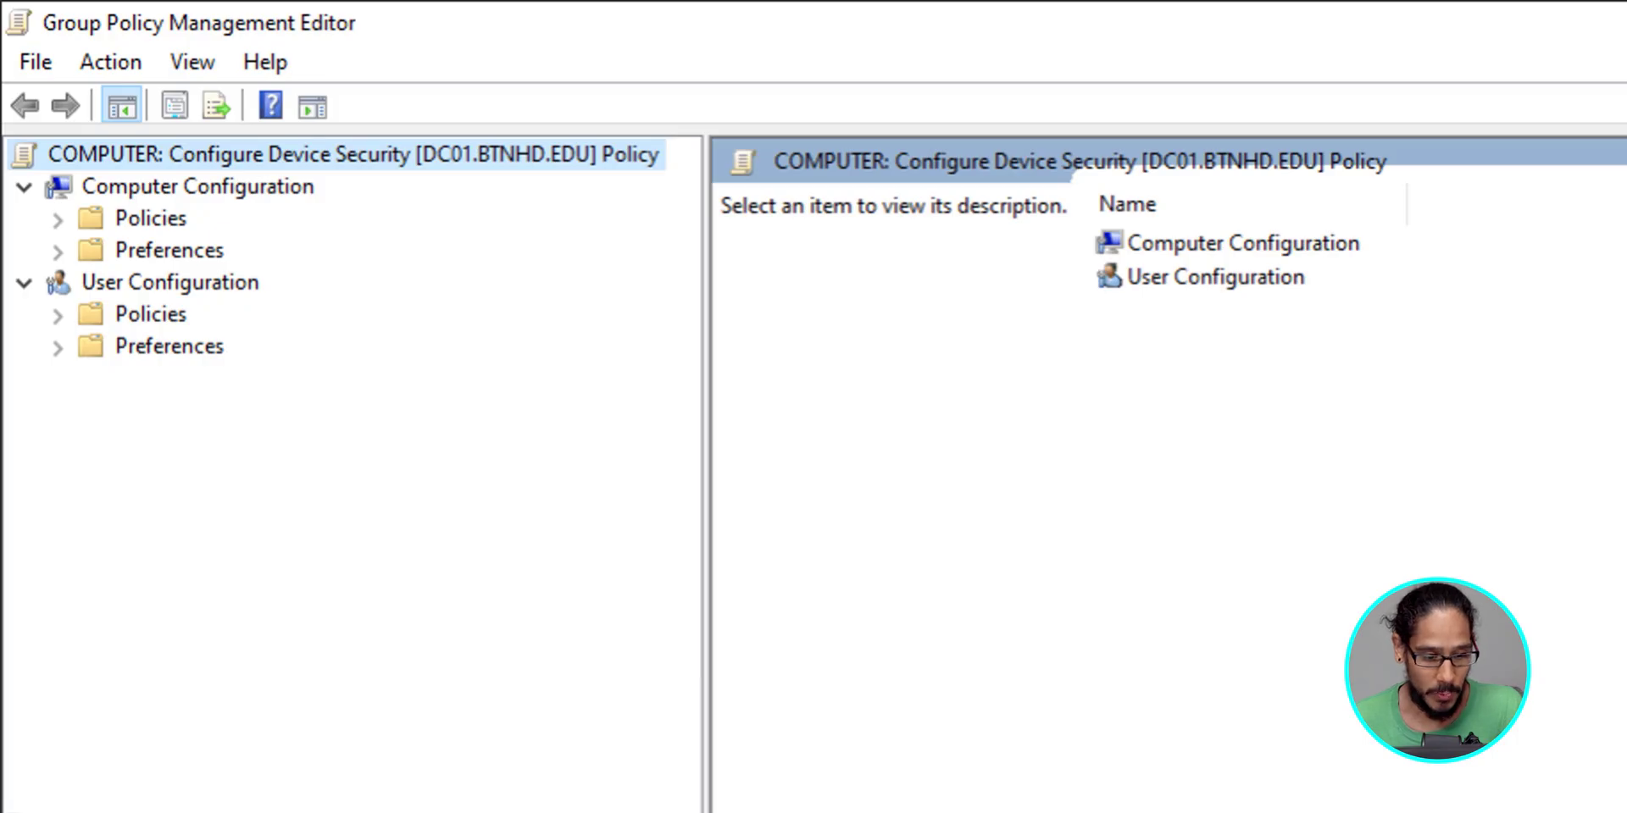
click(197, 186)
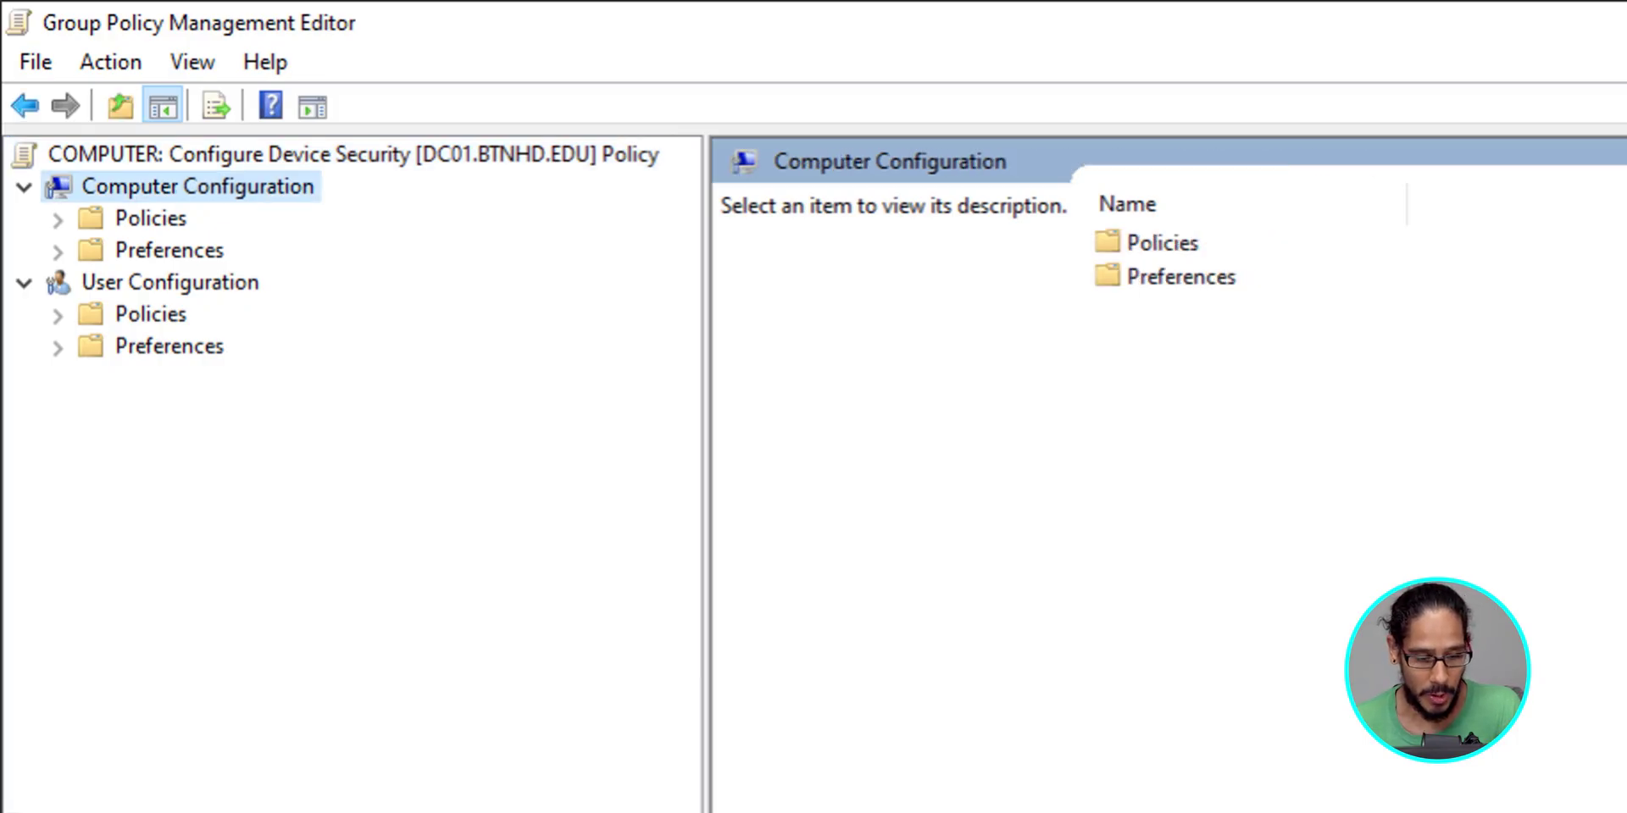
double_click(150, 219)
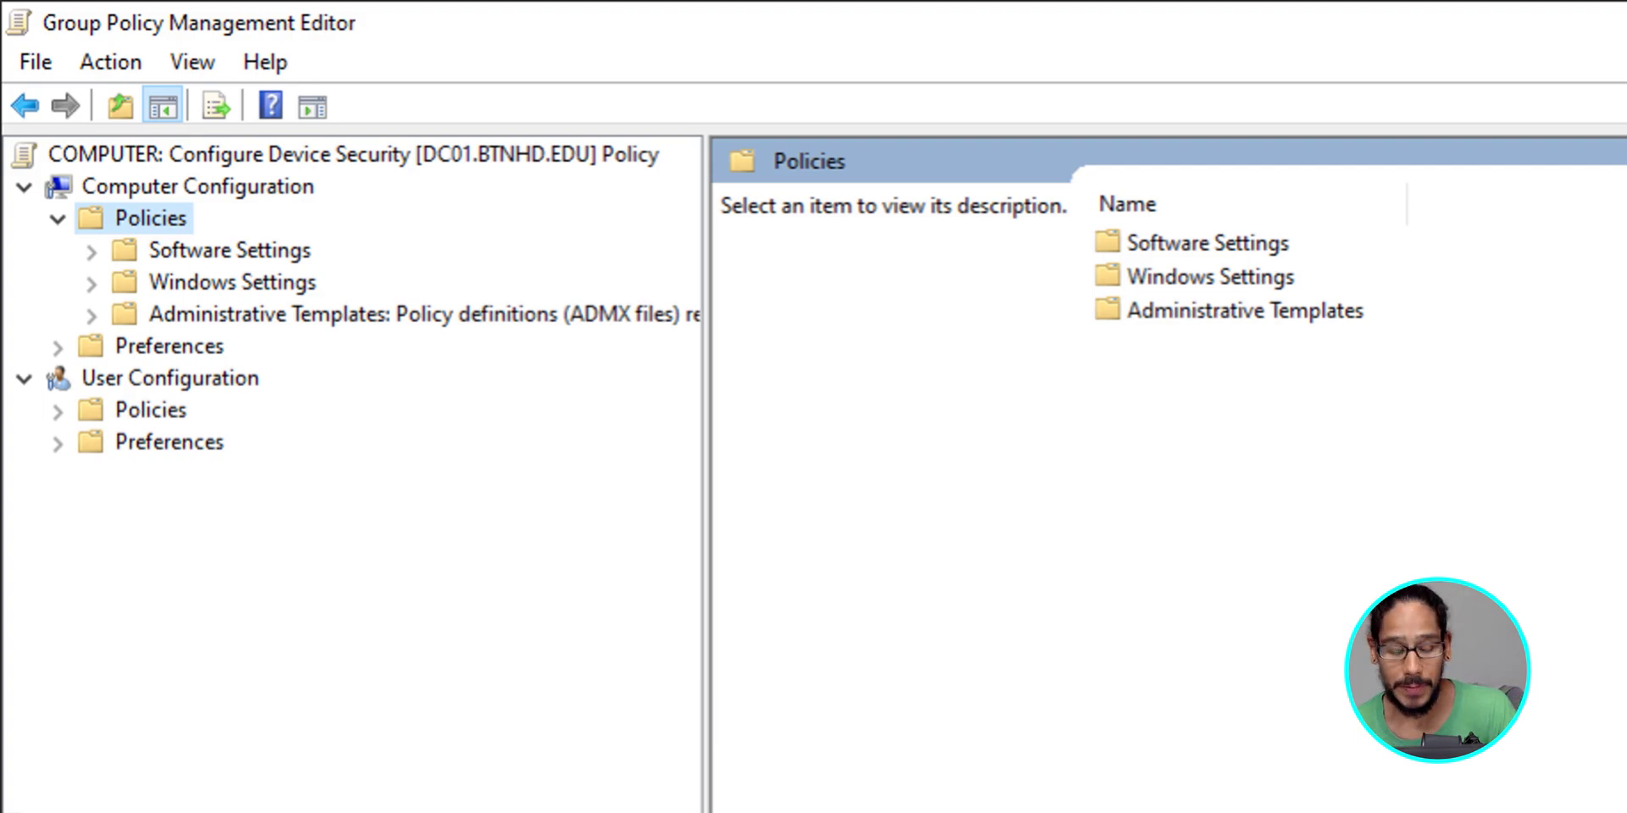
double_click(268, 314)
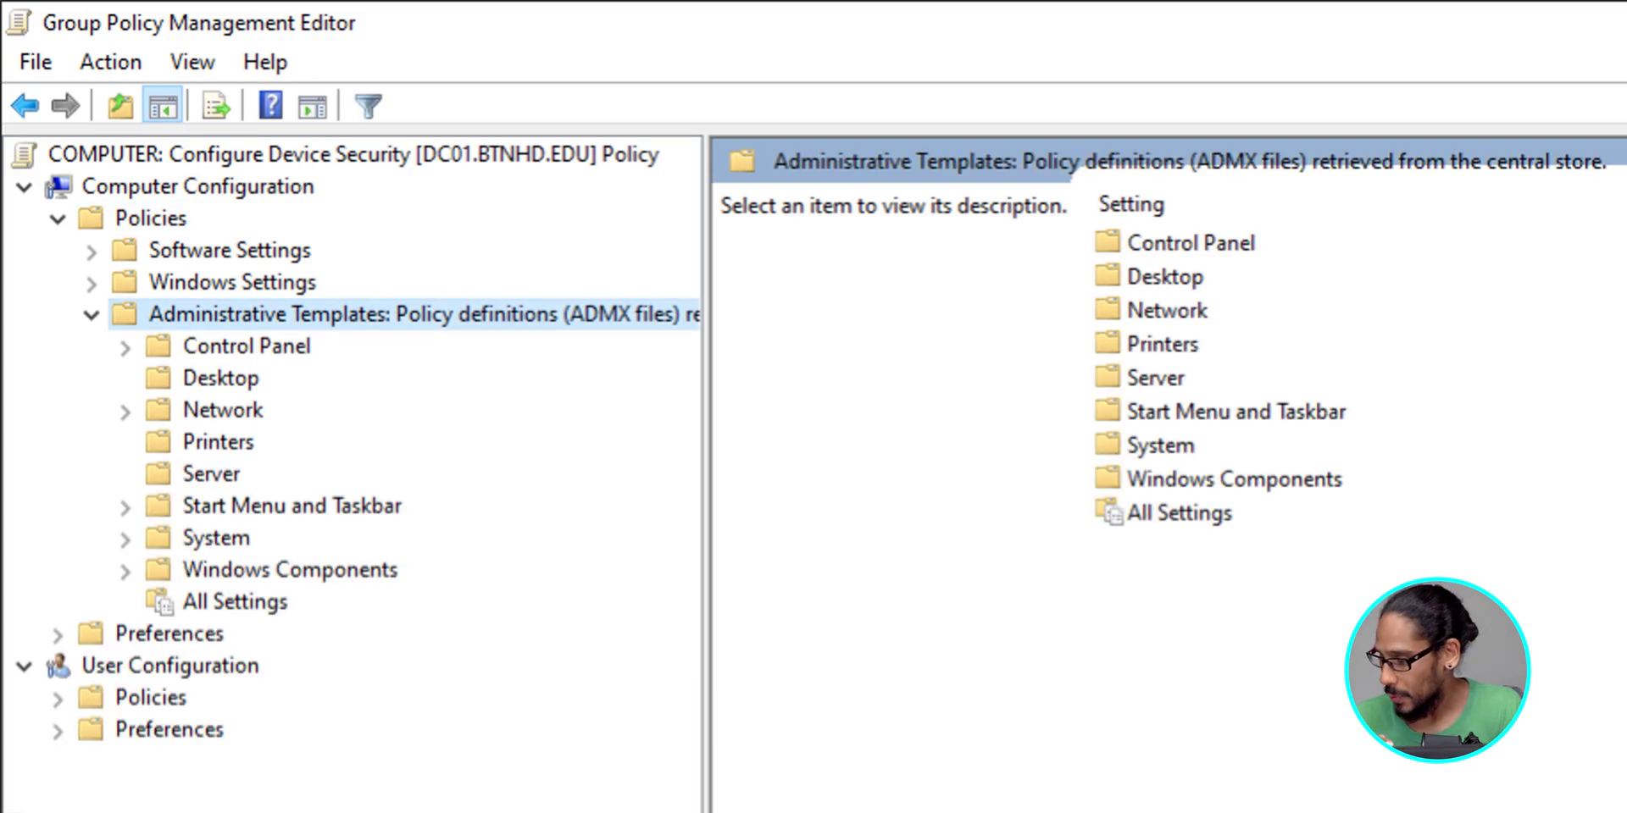
double_click(216, 538)
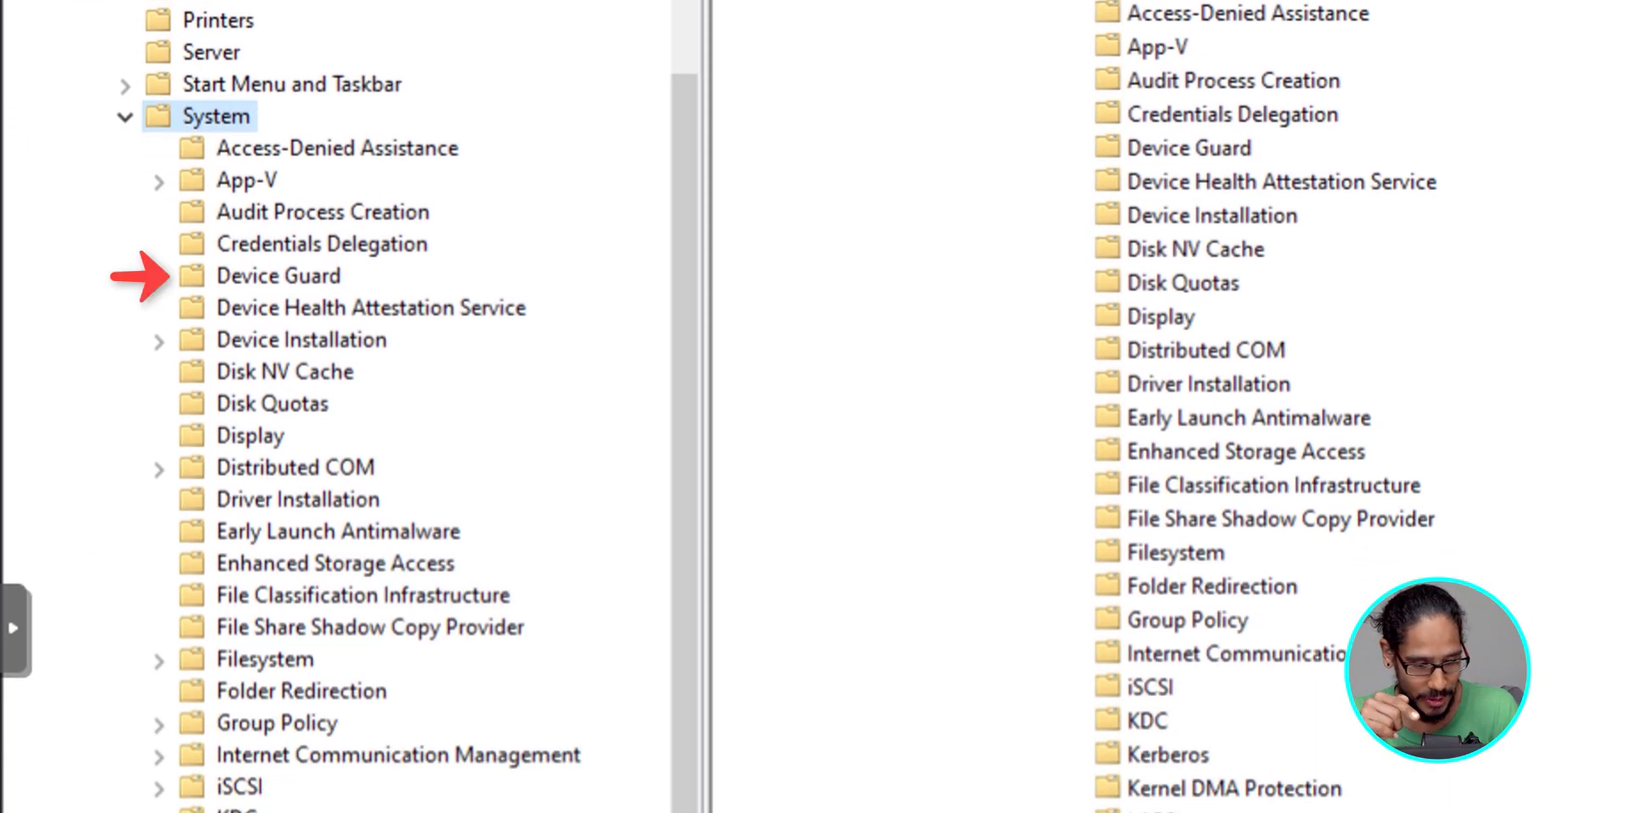
click(278, 276)
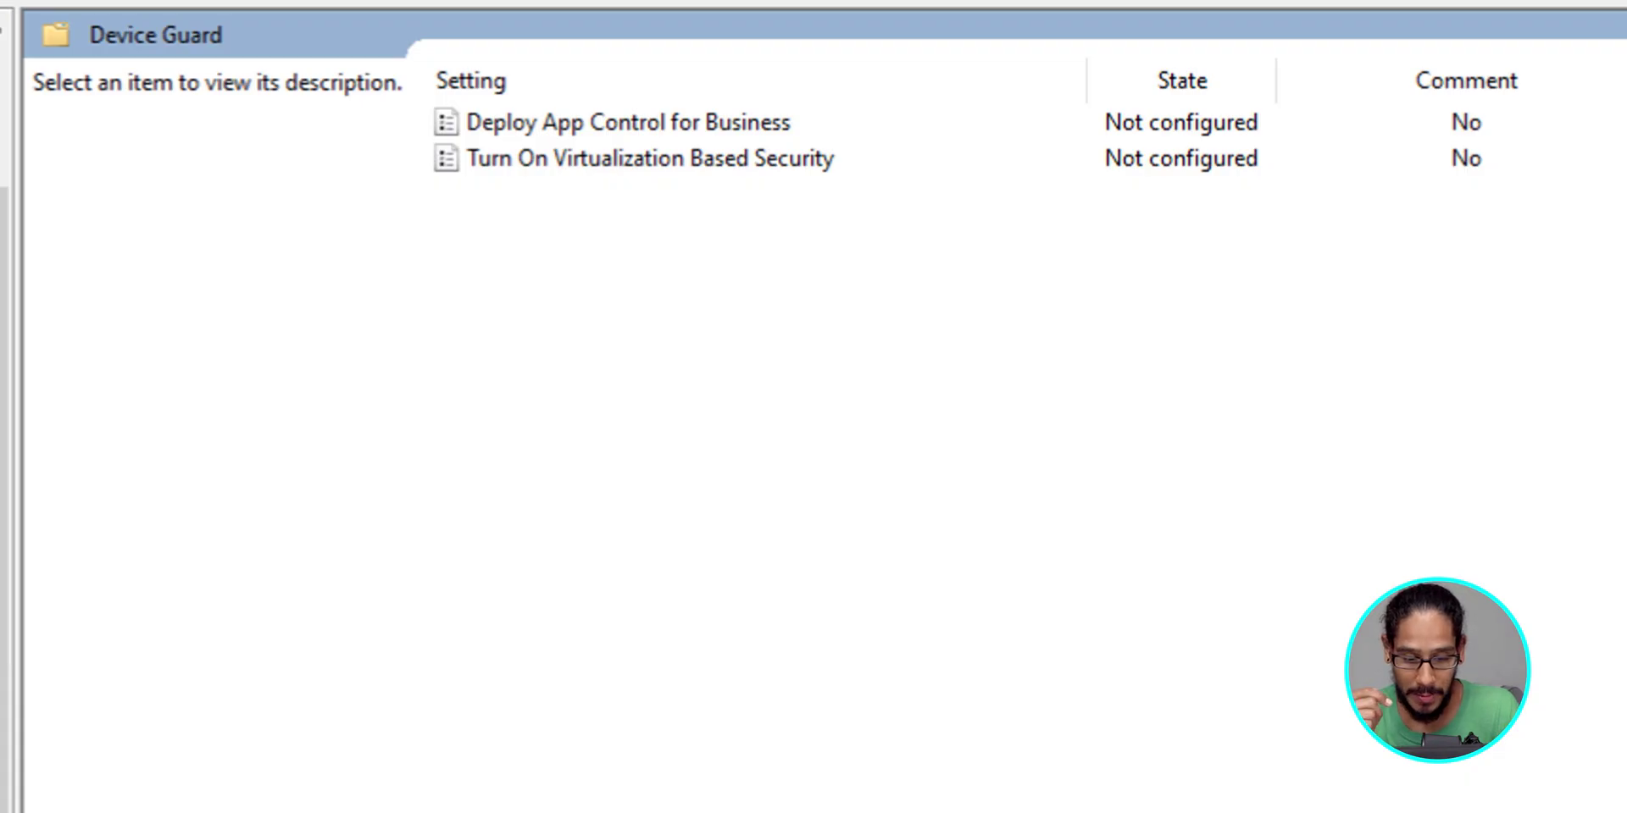
Enable Turn On Virtualization Based Security with Secure Boot, code integrity protection and Credential Guard enabled with UEFI lock, and Secure Launch enabled
click(649, 158)
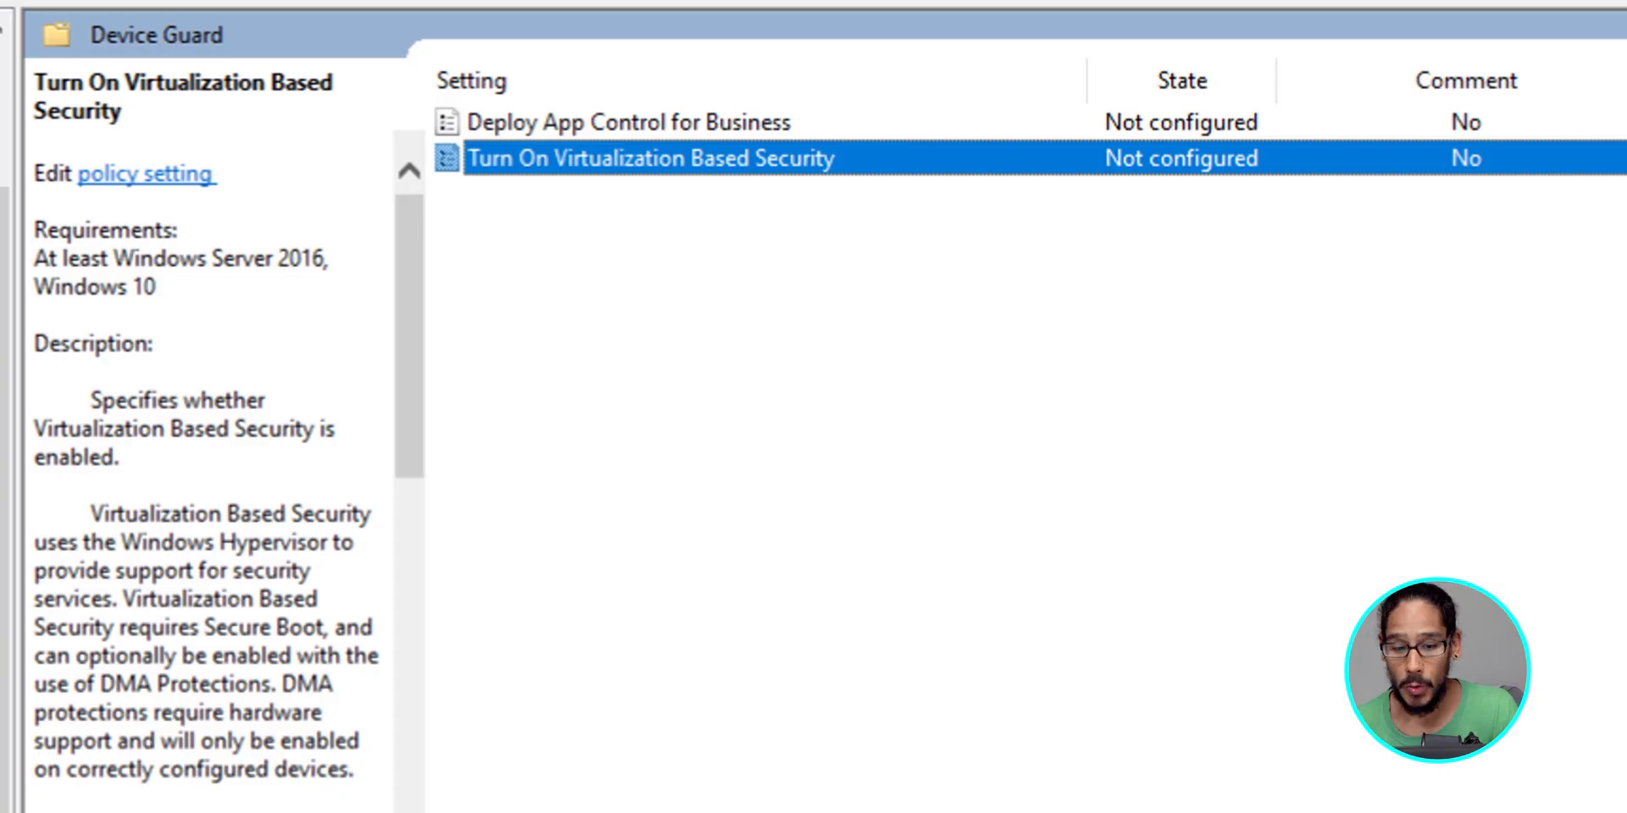
key(Return)
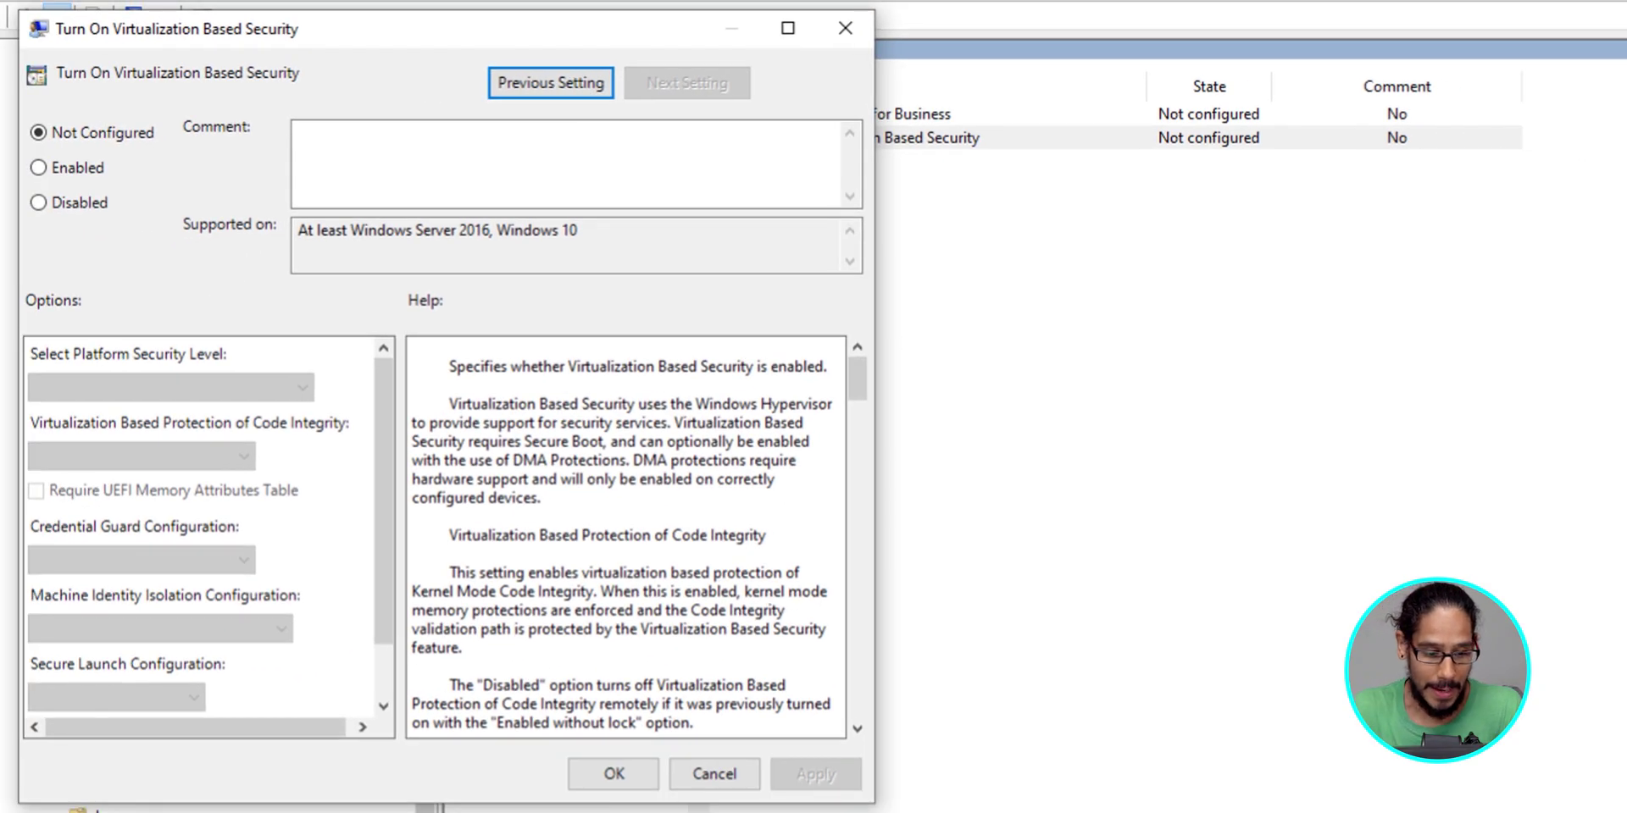
click(38, 167)
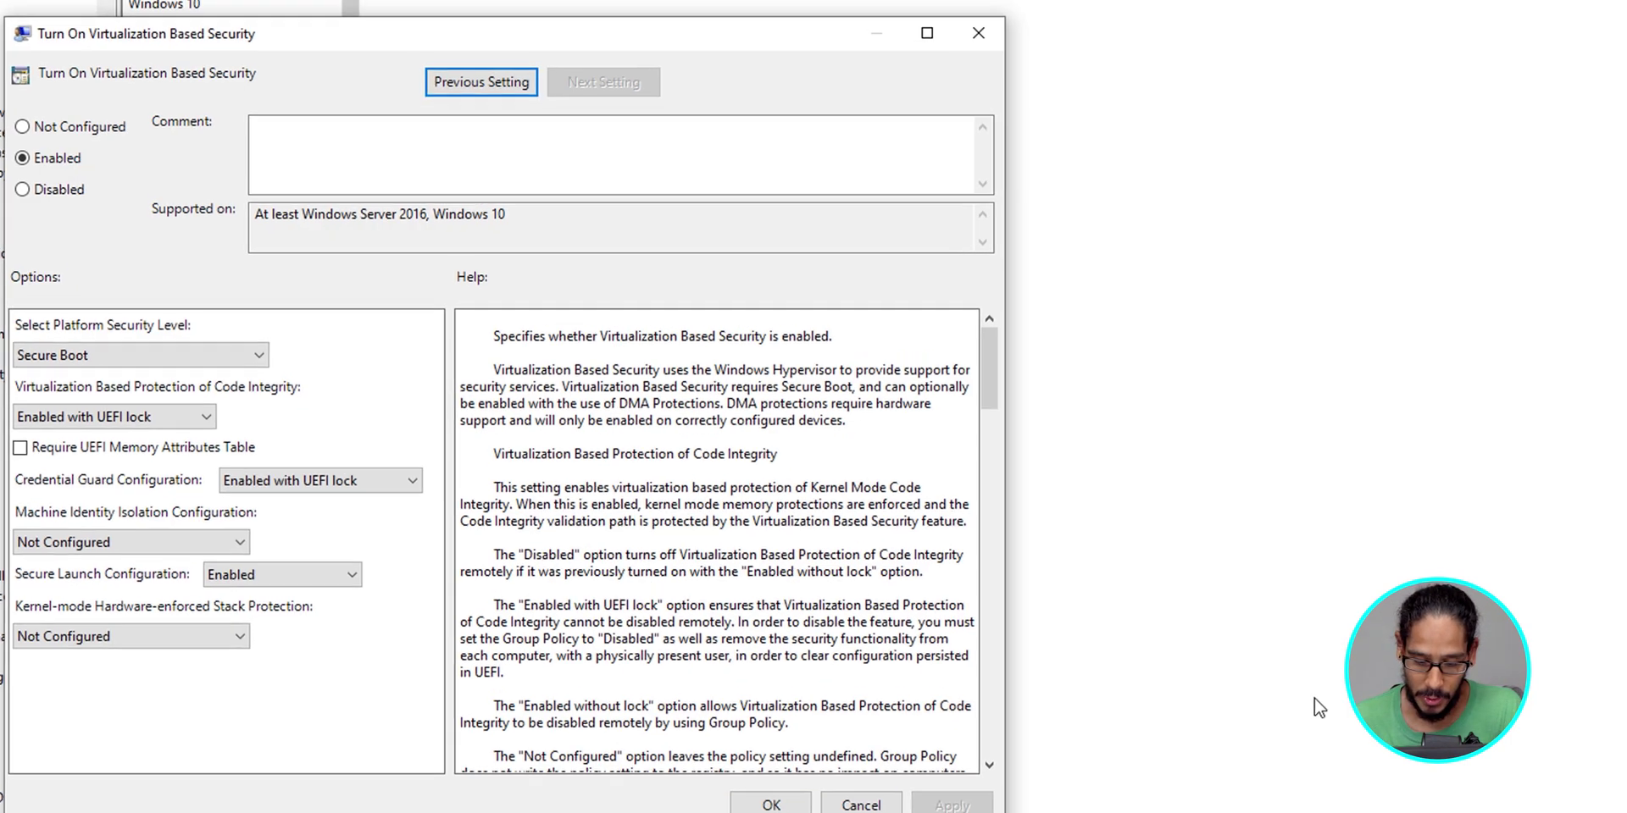
key(Escape)
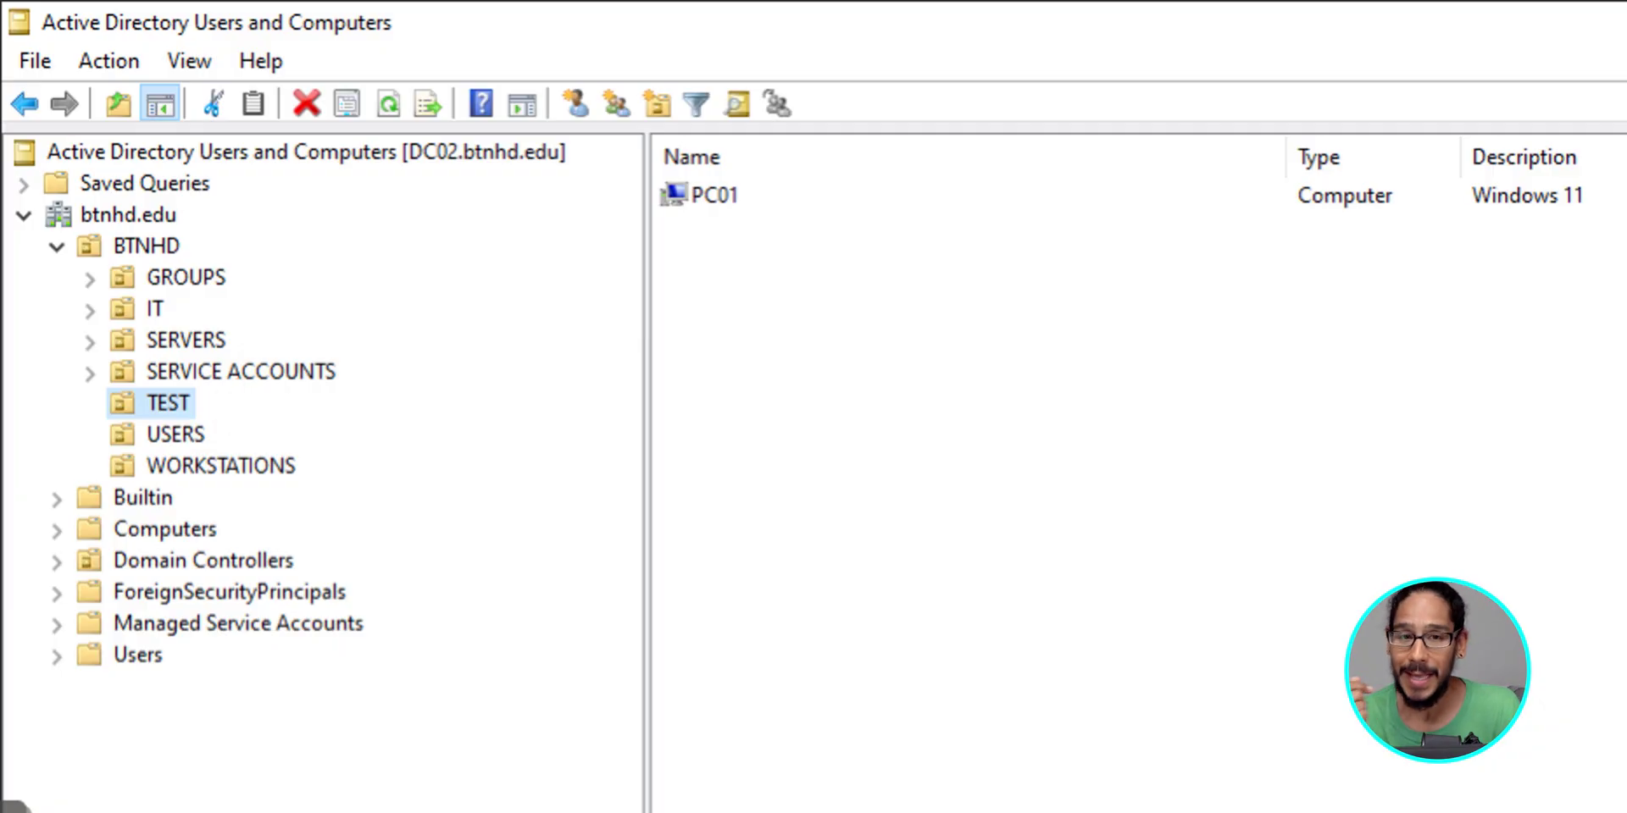
Check computer PC01 in the TEST organizational unit and link the existing COMPUTER: Configure Device Security GPO to that unit
click(714, 195)
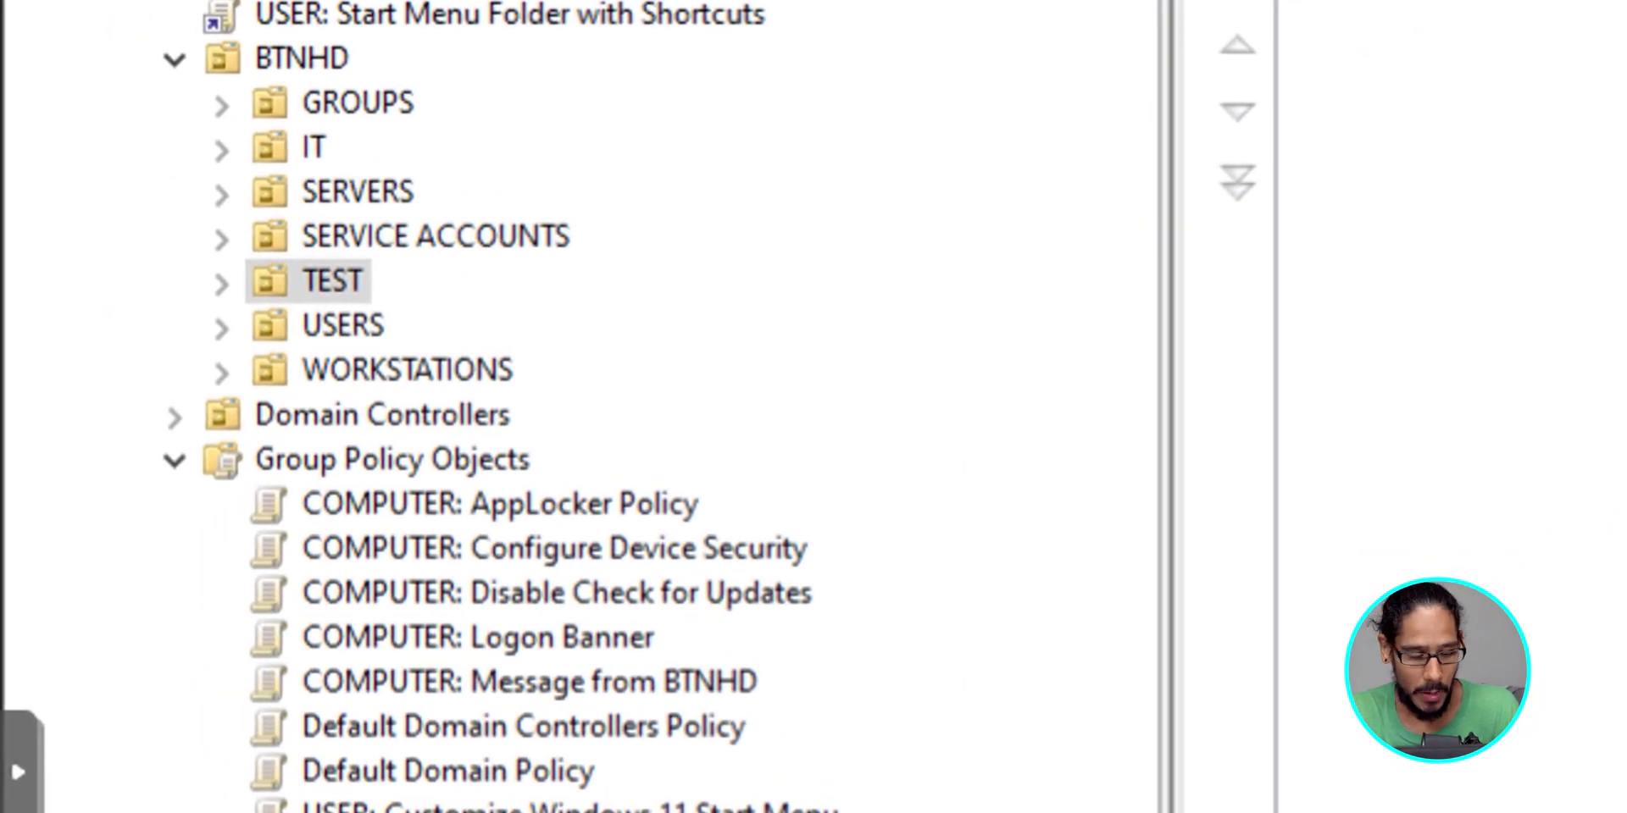
right_click(358, 288)
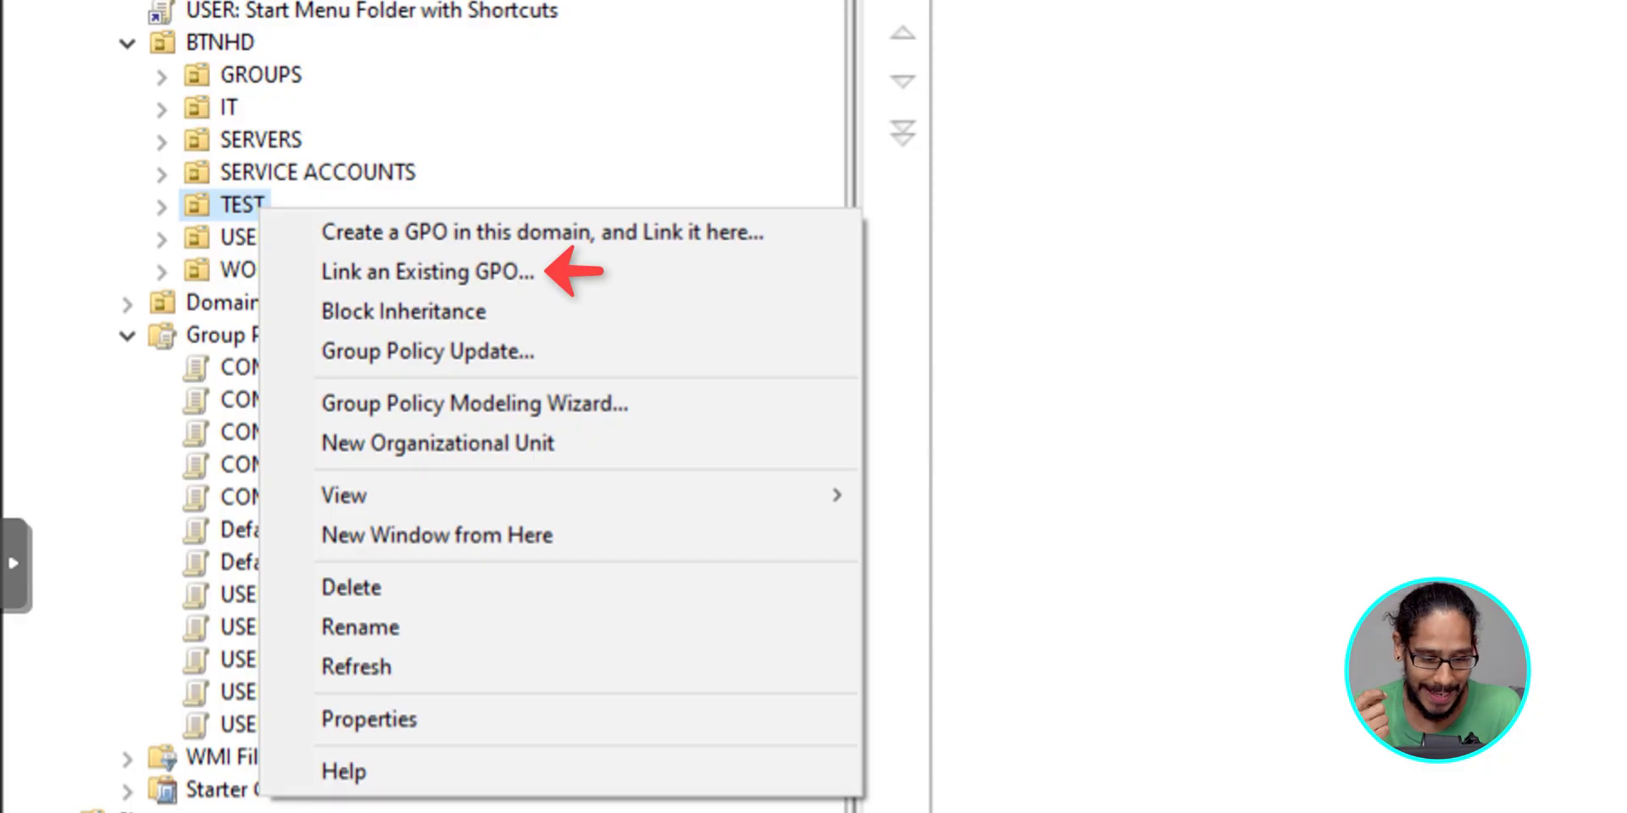
click(427, 271)
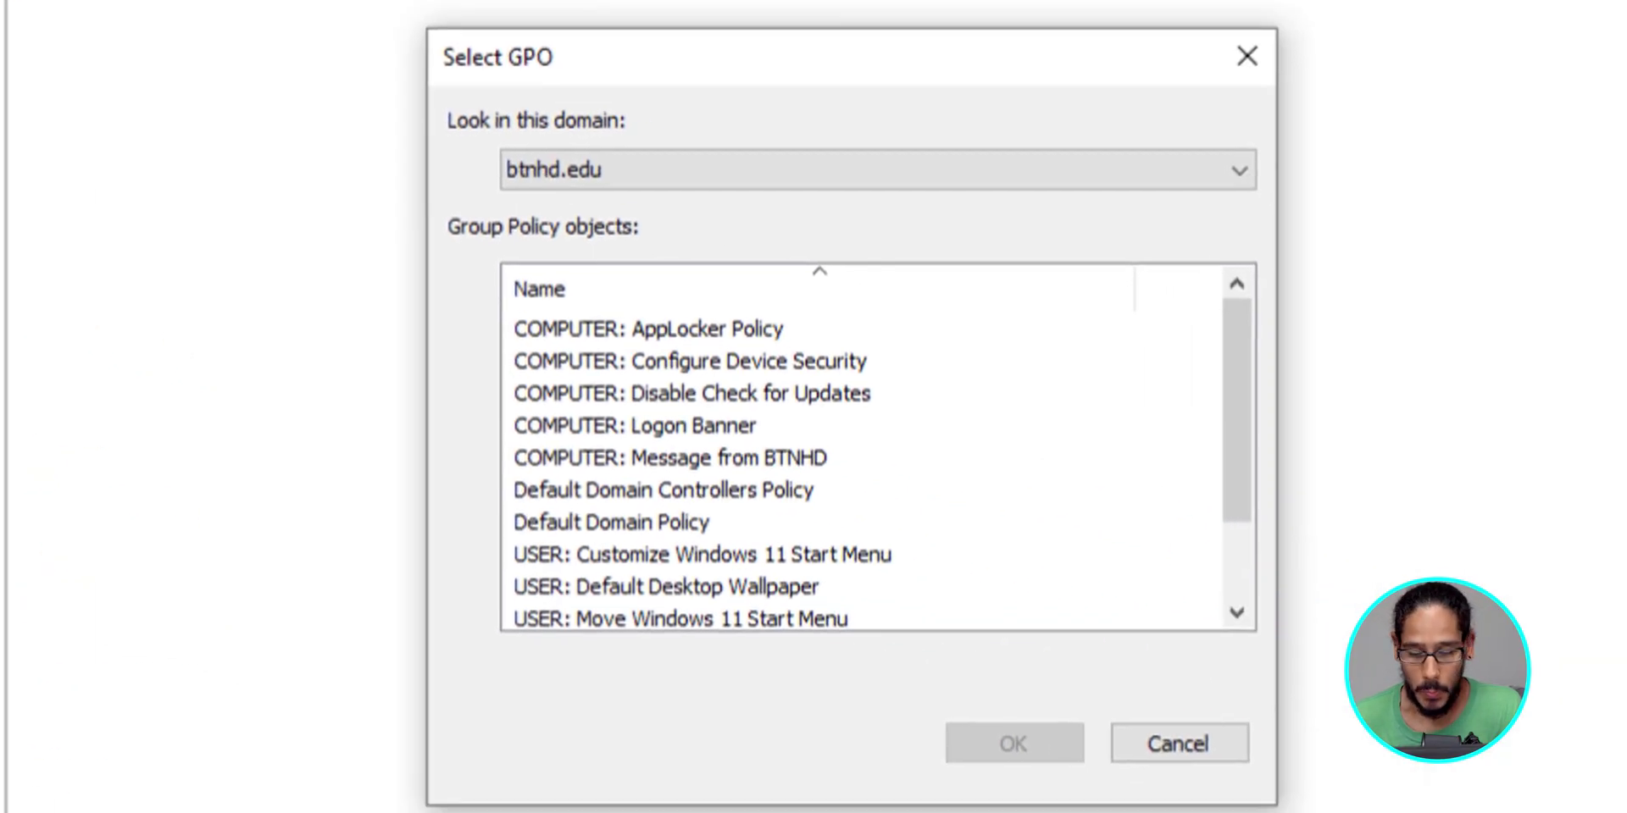
click(637, 348)
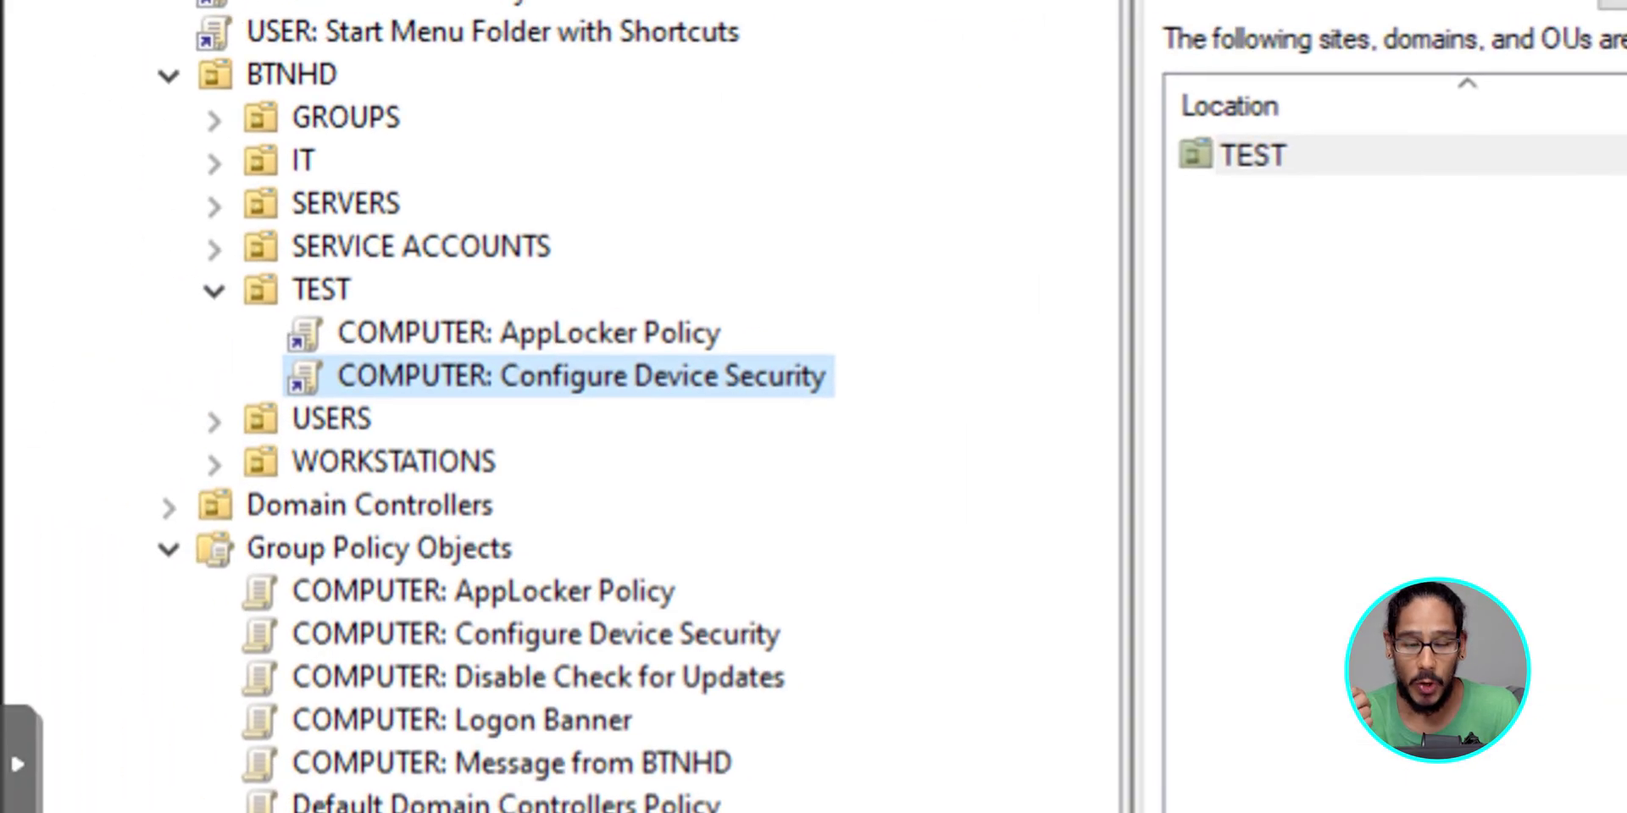
Force a Group Policy update on all computers within the TEST organizational unit
click(319, 290)
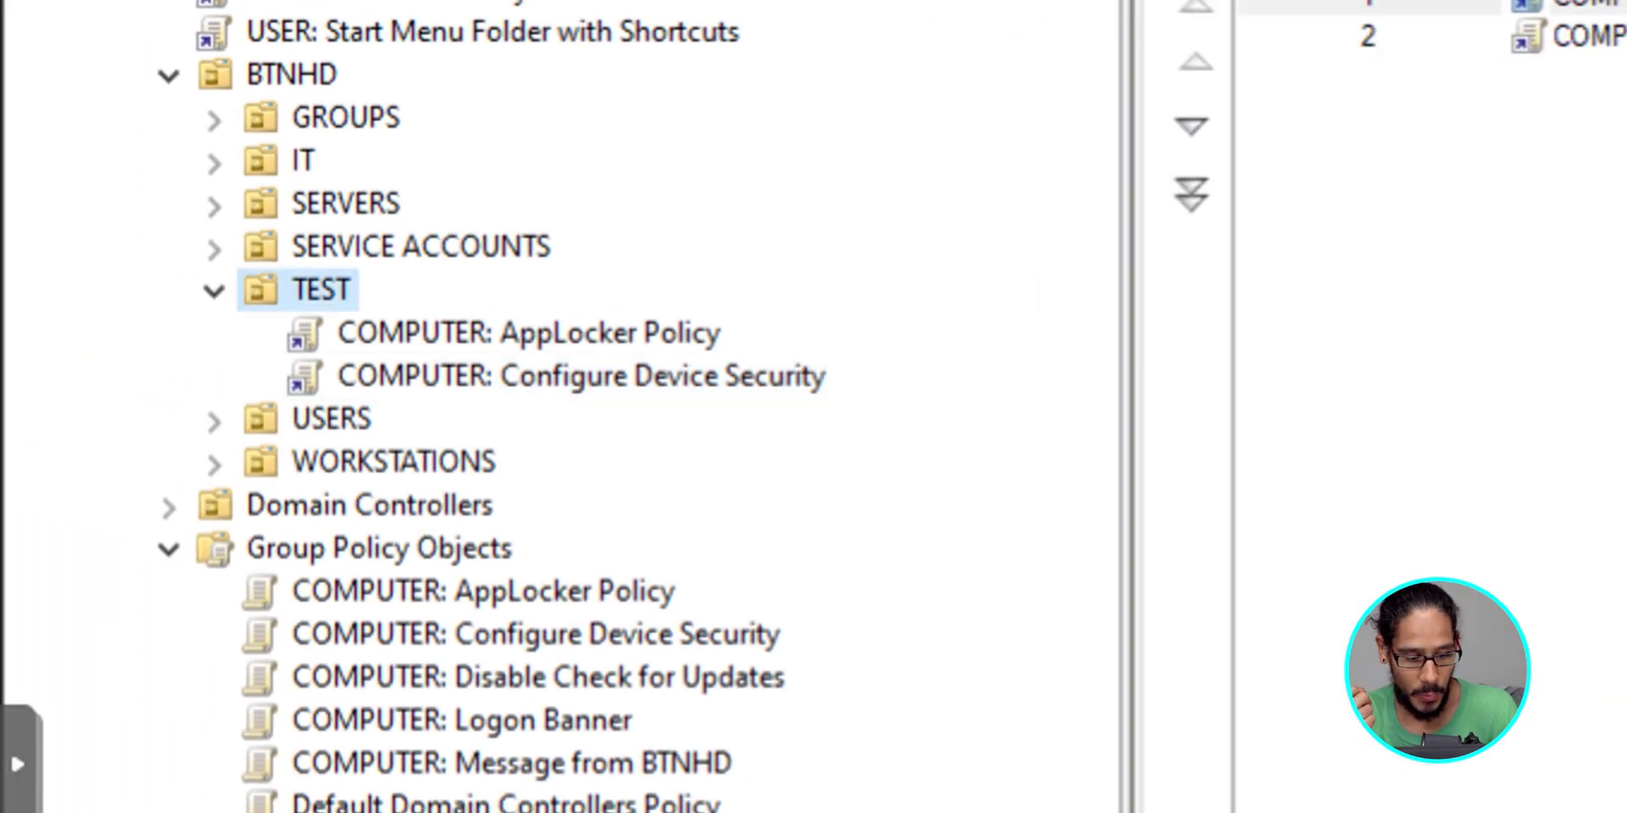
right_click(342, 300)
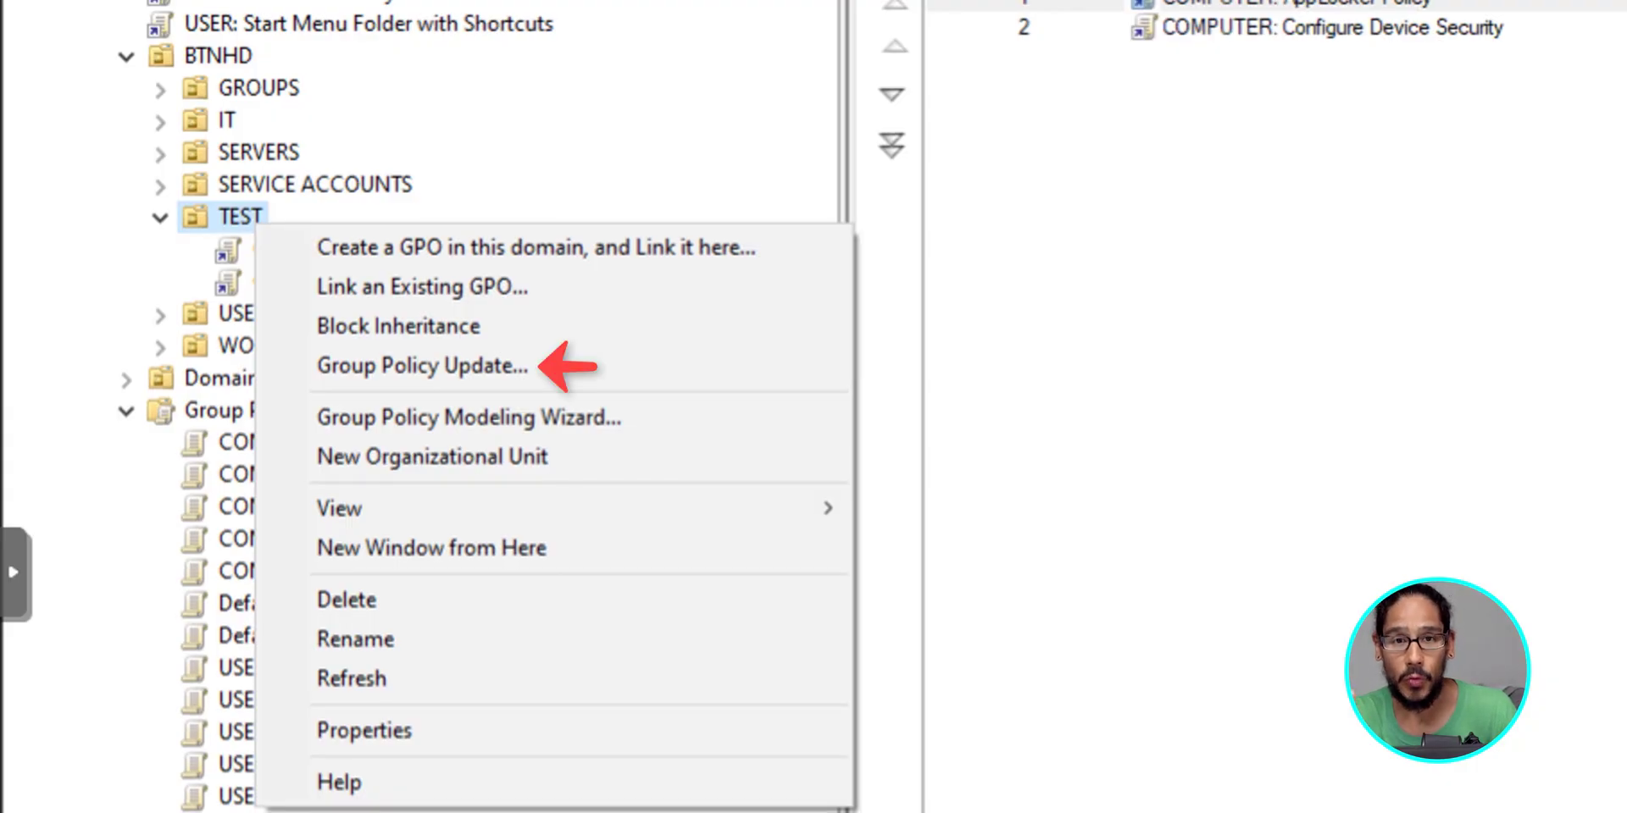
click(421, 366)
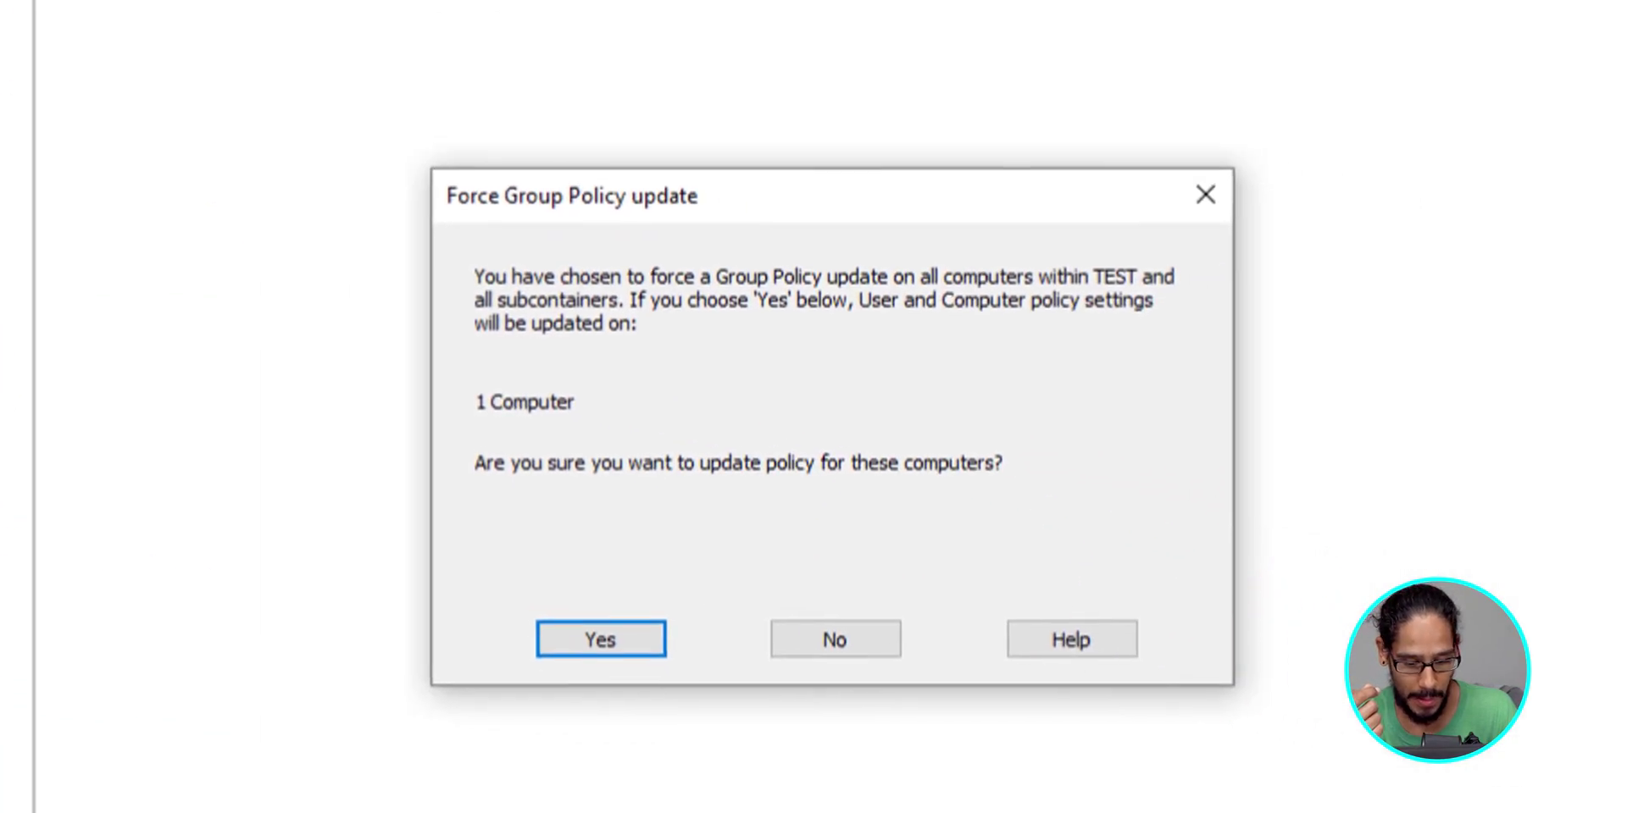
key(Return)
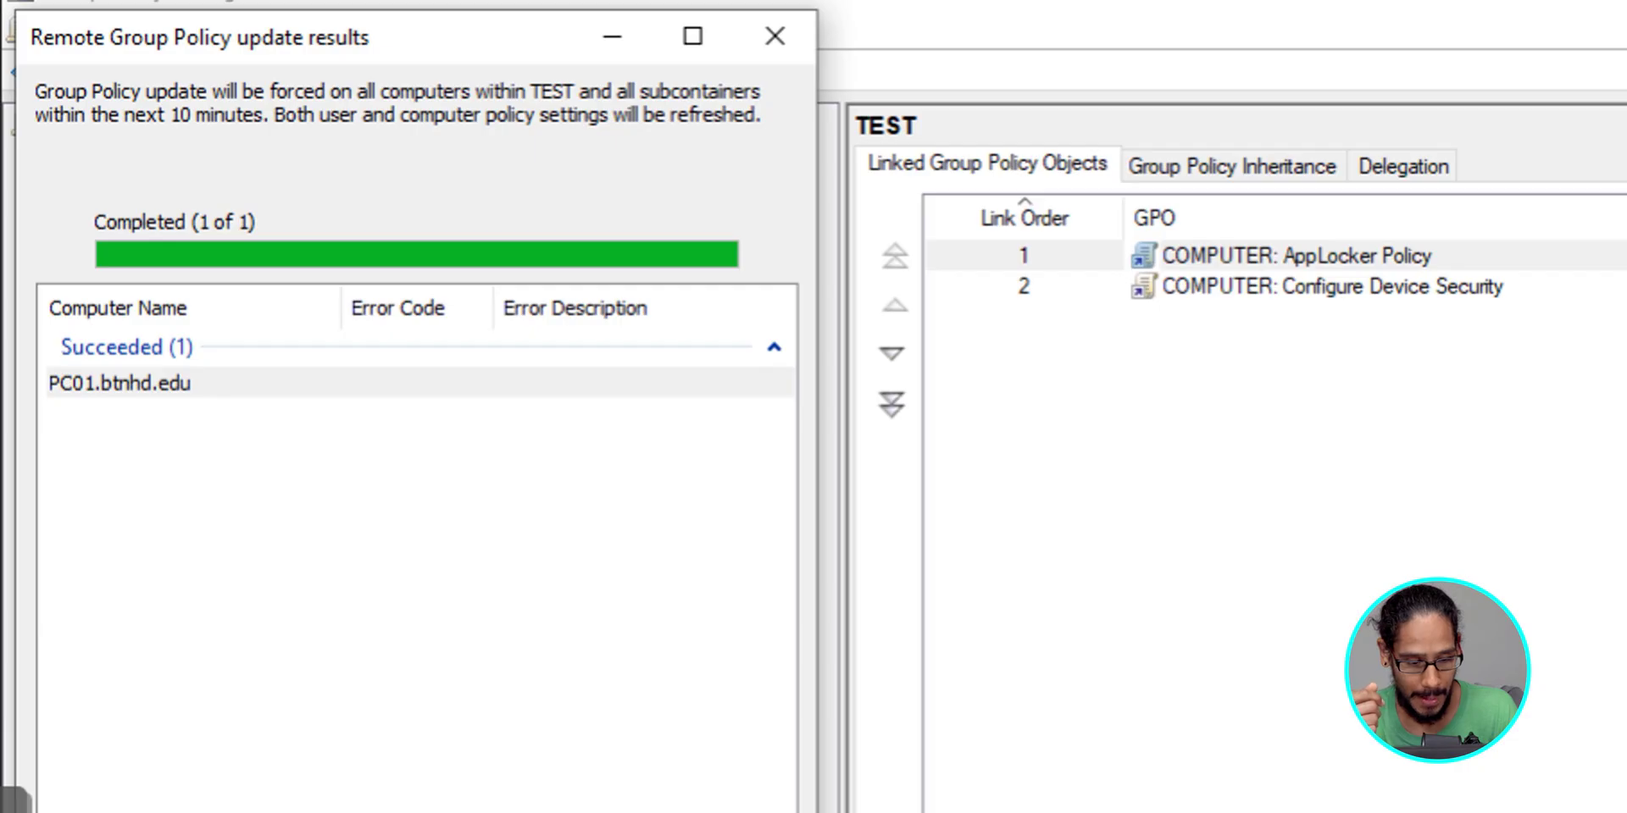